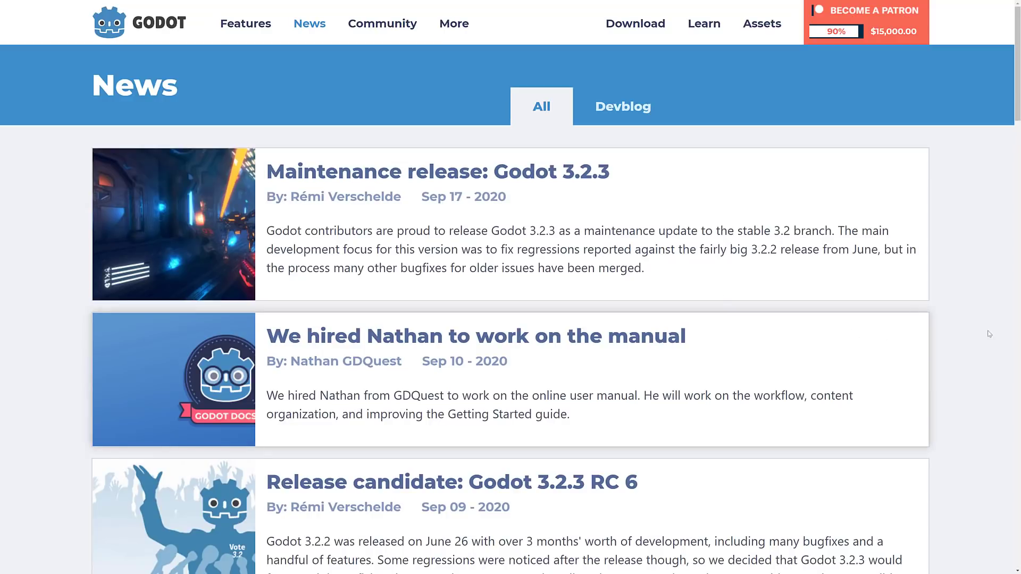
Open the Godot 3.2.3 maintenance release article and read its introduction.
left_click(428, 173)
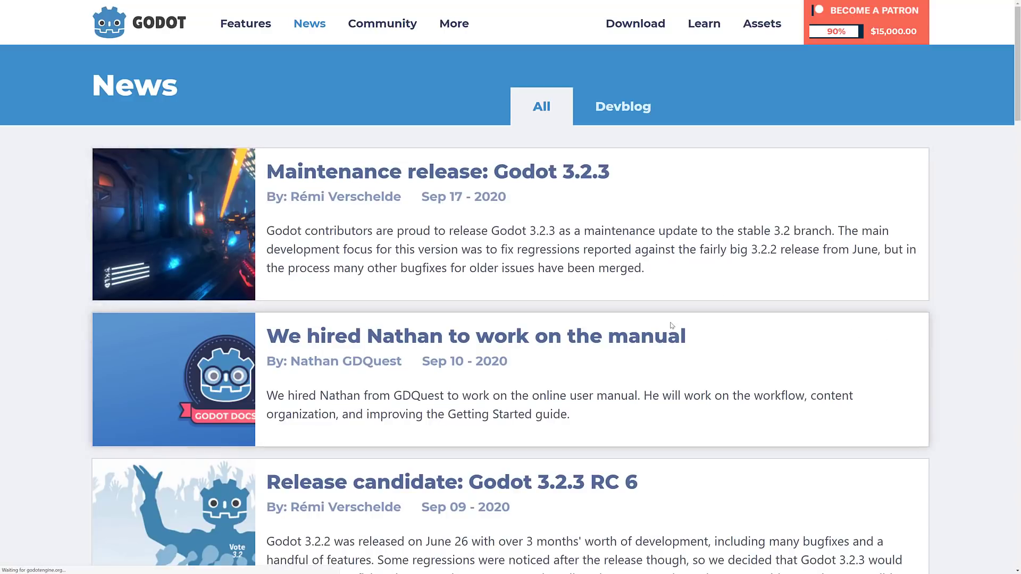
scroll(796, 300, "down", 6)
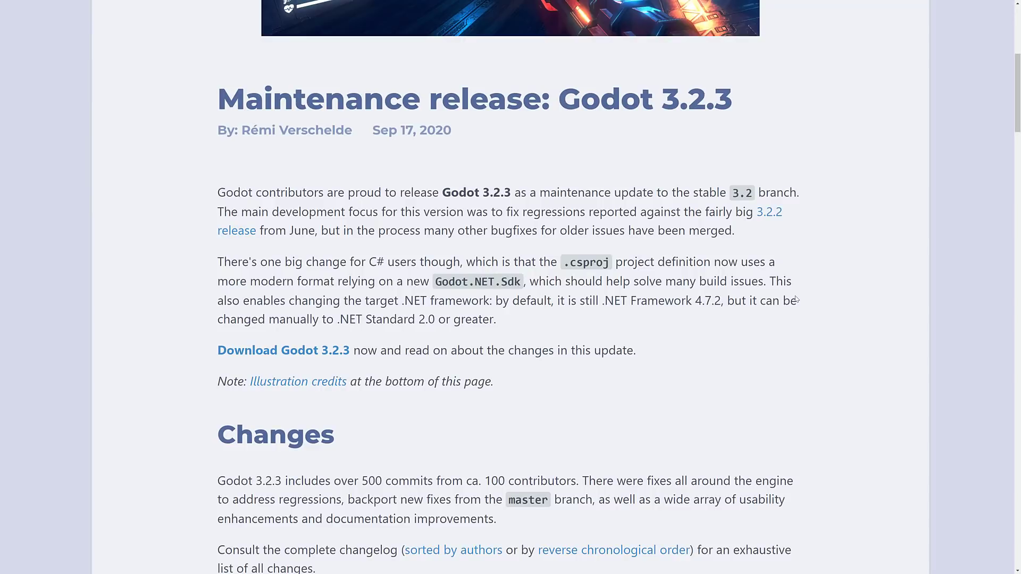
Switch to the Godot editor and check the installed plugins in the project settings.
key("alt+Tab")
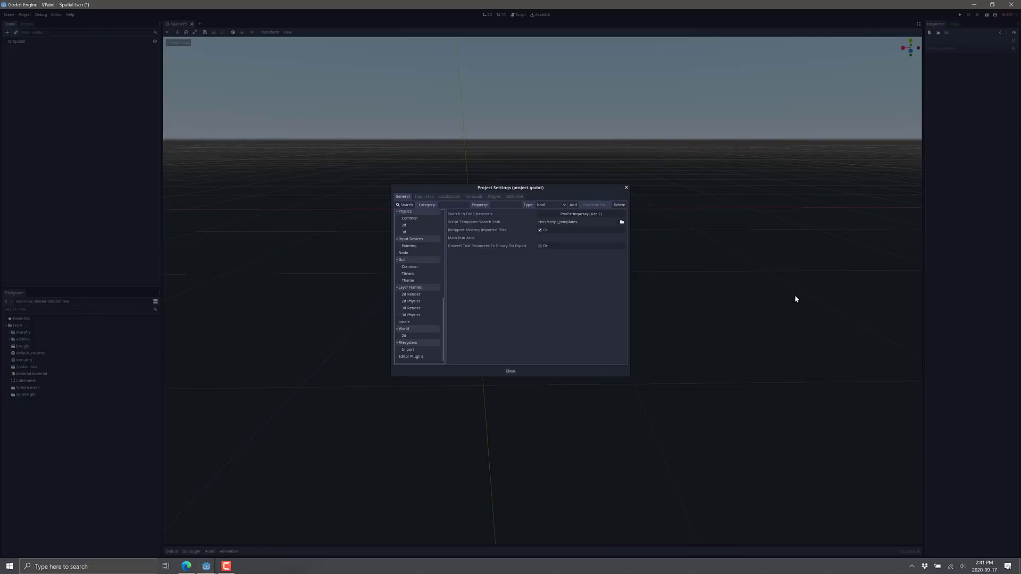
left_click(627, 189)
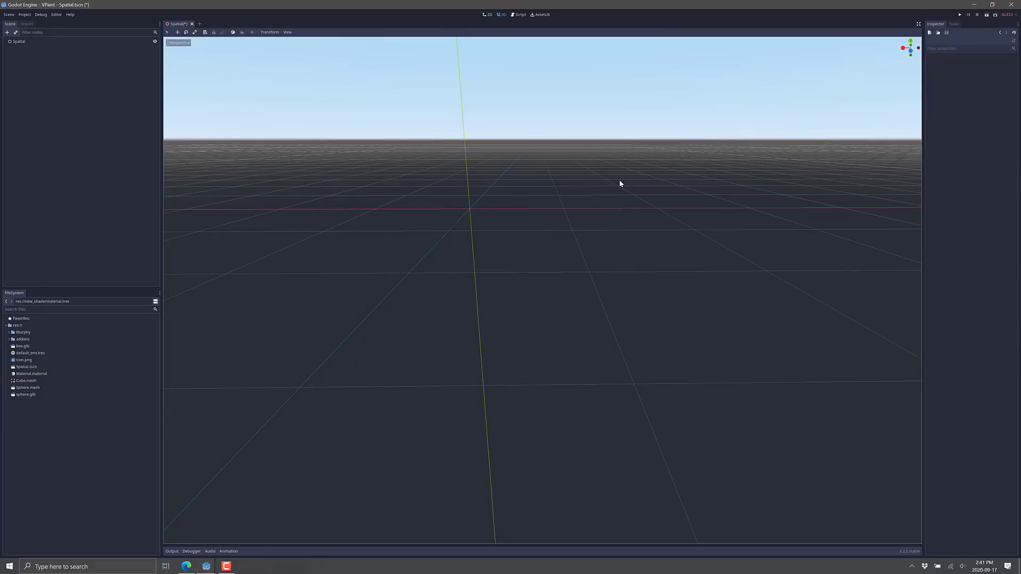
left_click(25, 15)
left_click(33, 25)
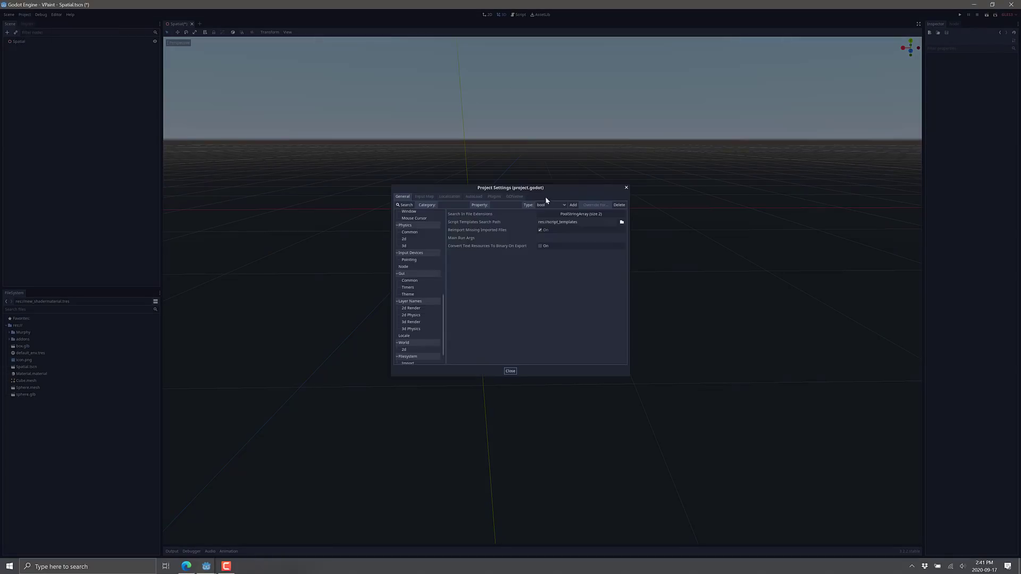
left_click(494, 196)
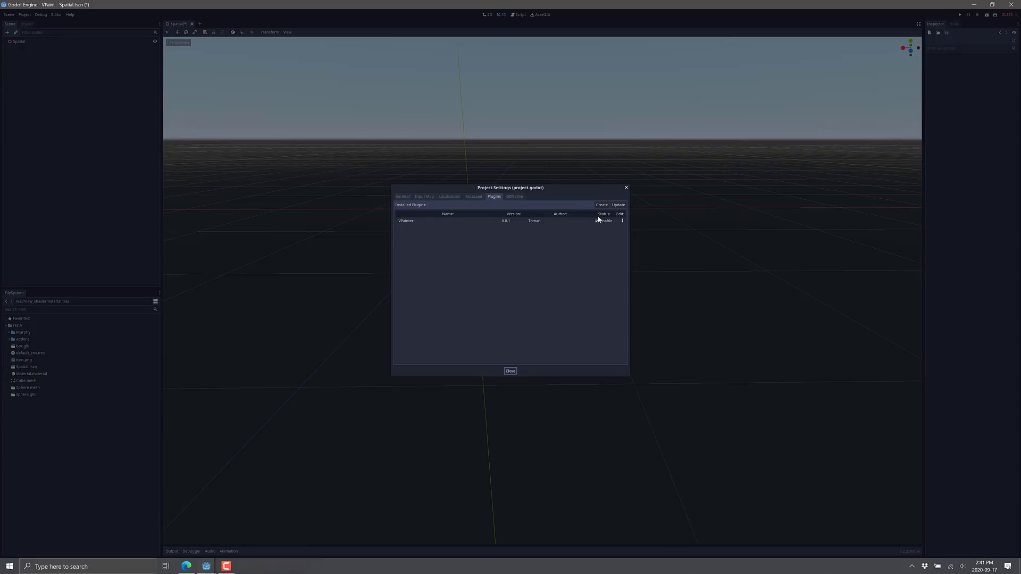
left_click(626, 188)
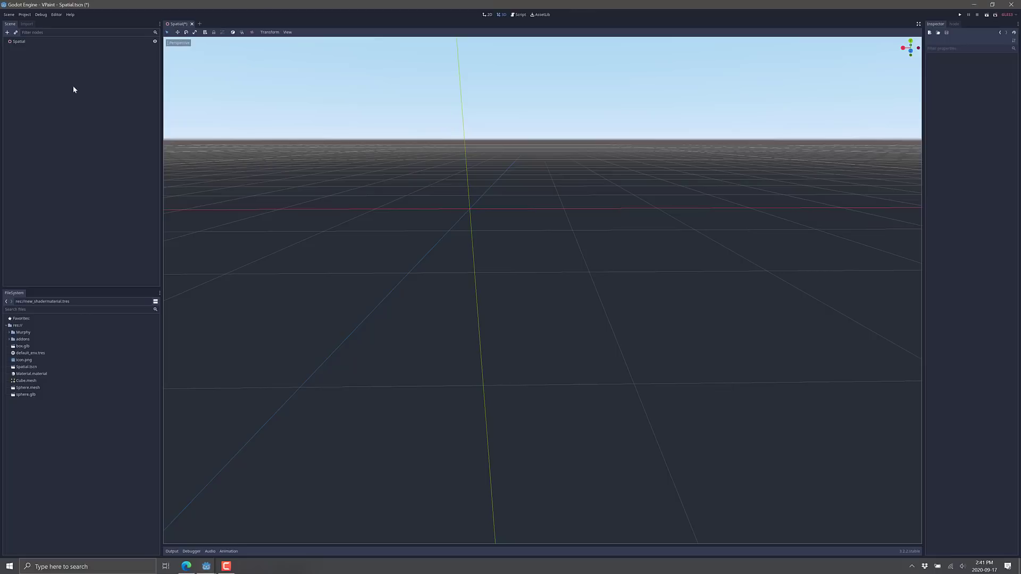
Review the import settings and available import presets for box.glb, and look over the mesh files in the project.
left_click(68, 440)
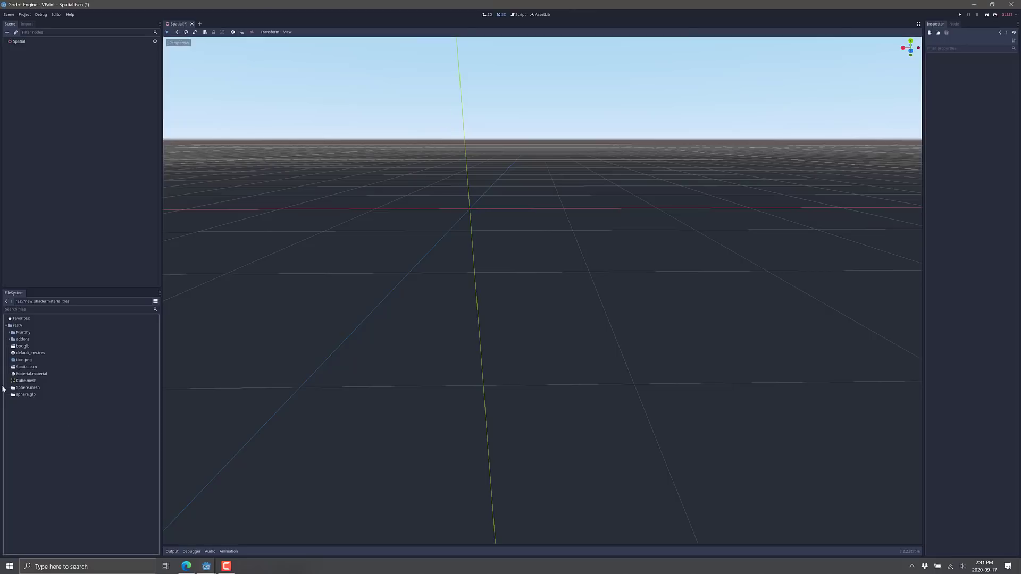
left_click(30, 395)
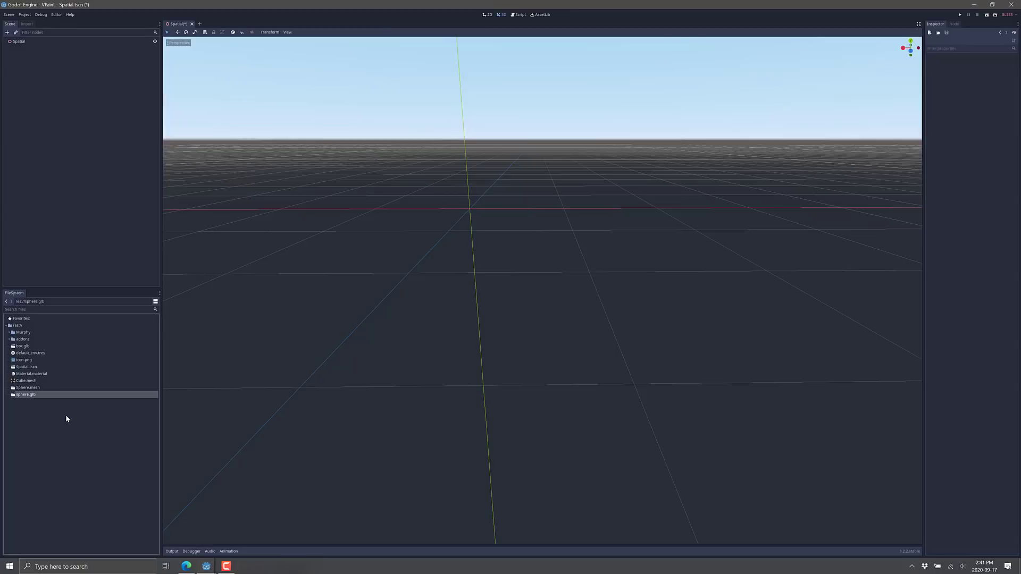
left_click(24, 346)
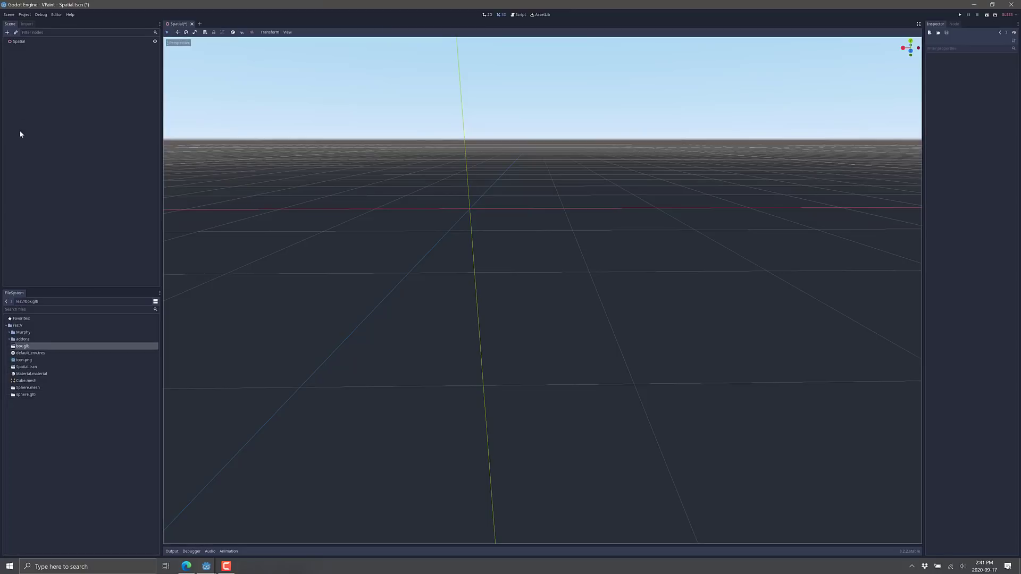
left_click(27, 24)
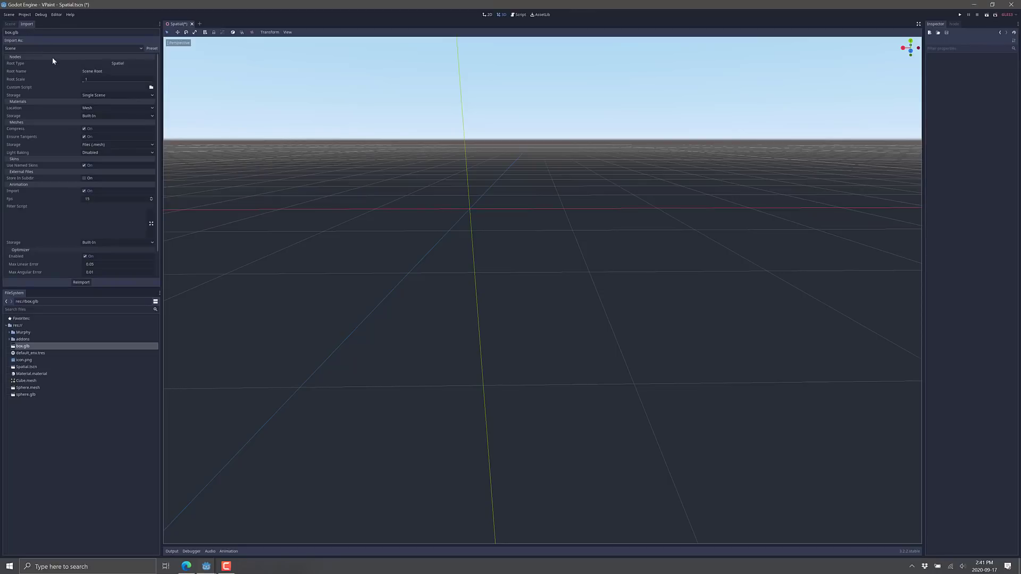
left_click(151, 48)
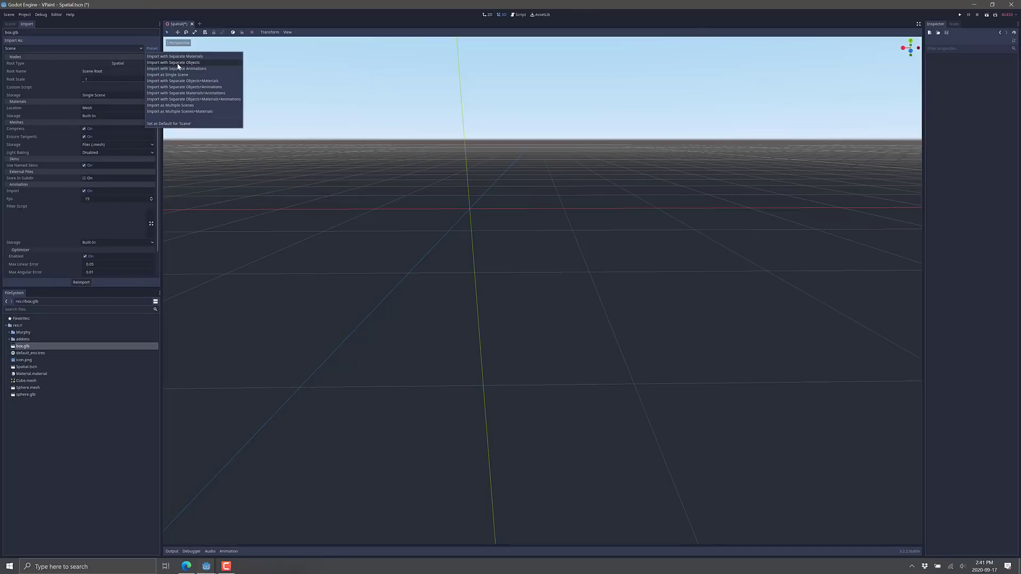
left_click(34, 385)
left_click(34, 384)
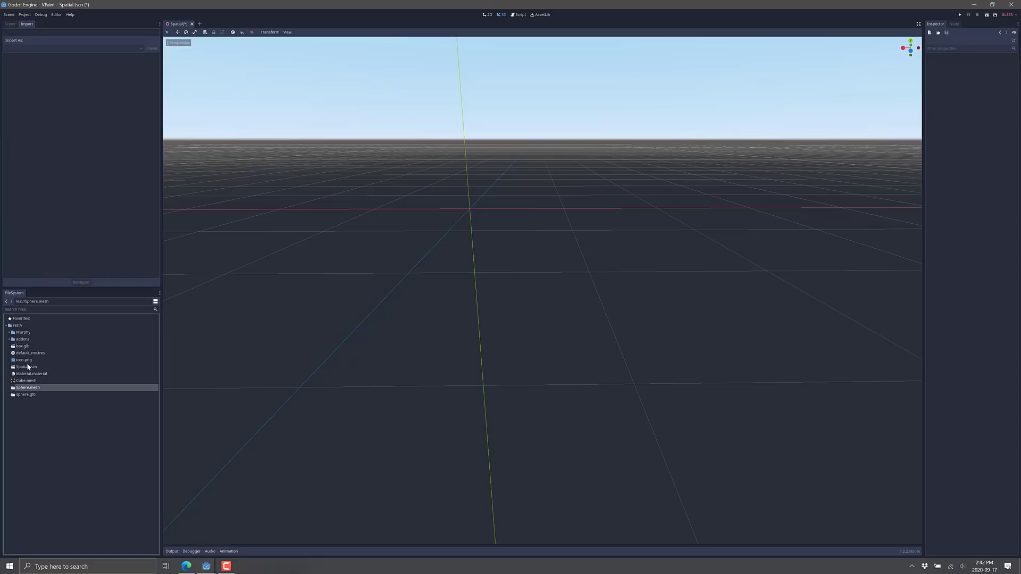
left_click(55, 460)
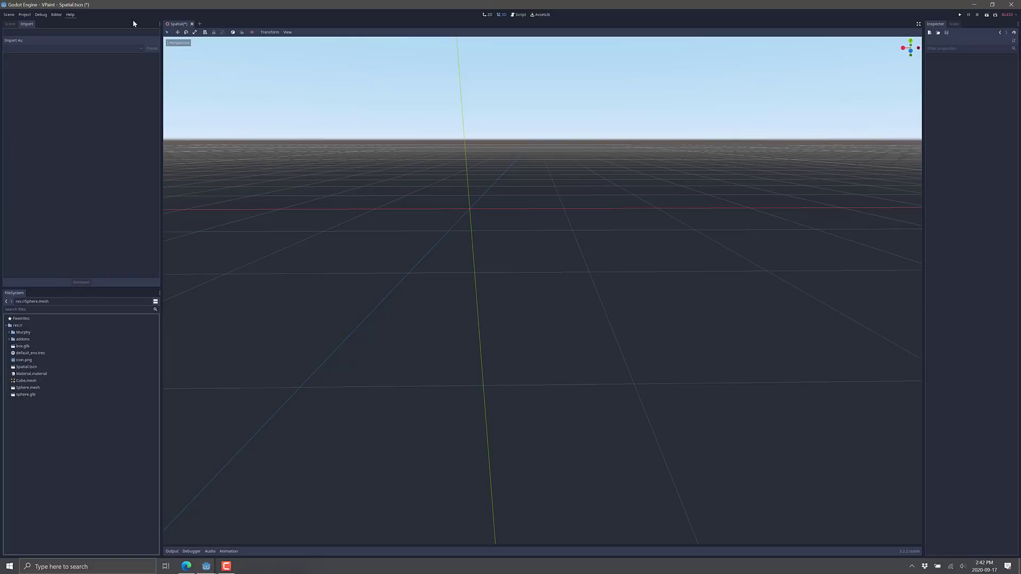
Add a MeshInstance node as a child of the Spatial root node.
left_click(12, 24)
left_click(17, 41)
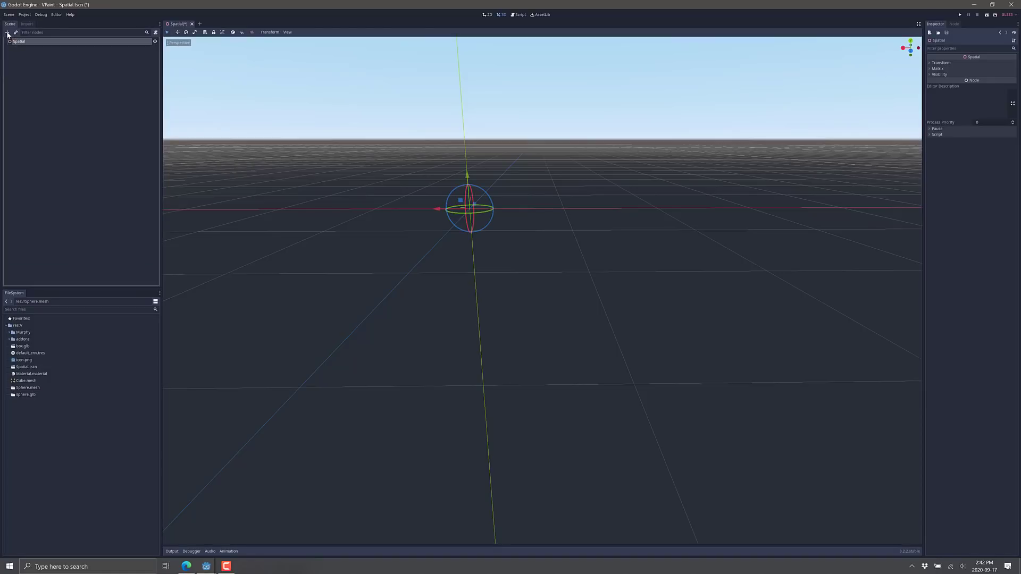
left_click(7, 32)
type("MeshInstance")
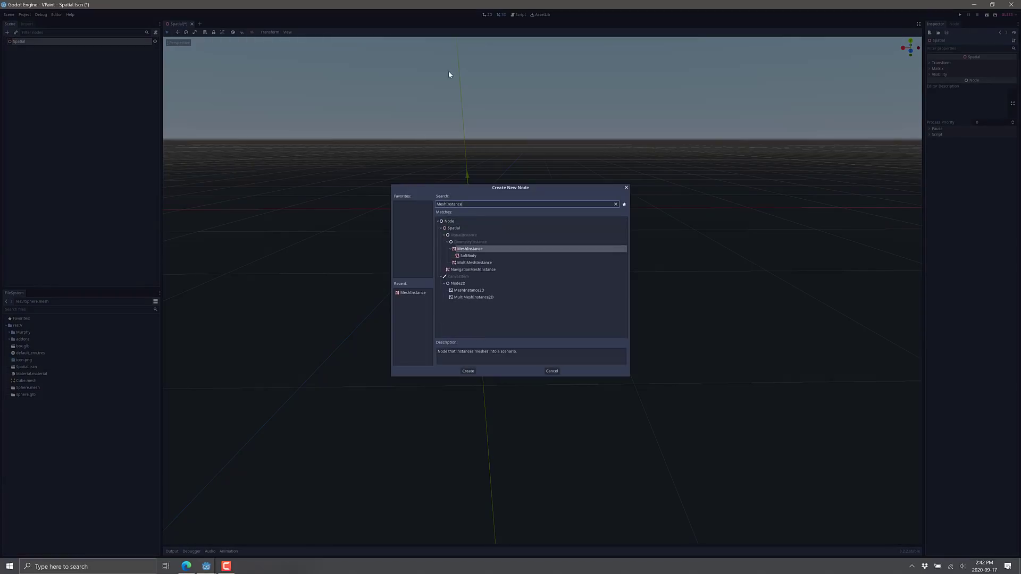
key("Return")
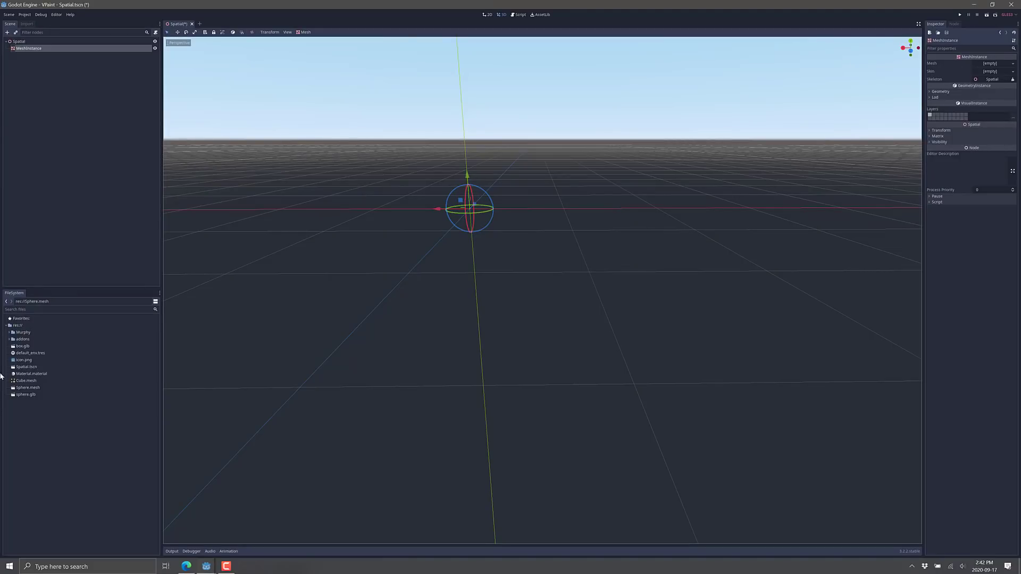
Load Sphere.mesh from the project as the mesh of the MeshInstance node.
left_click(21, 394)
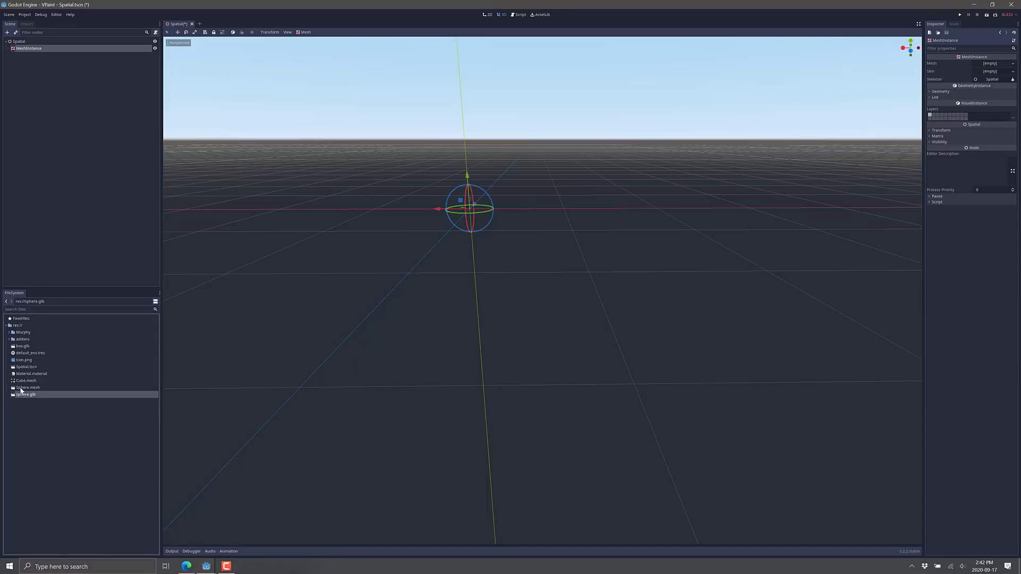
left_click(26, 388)
left_click_drag(27, 388, 995, 64)
left_click(992, 63)
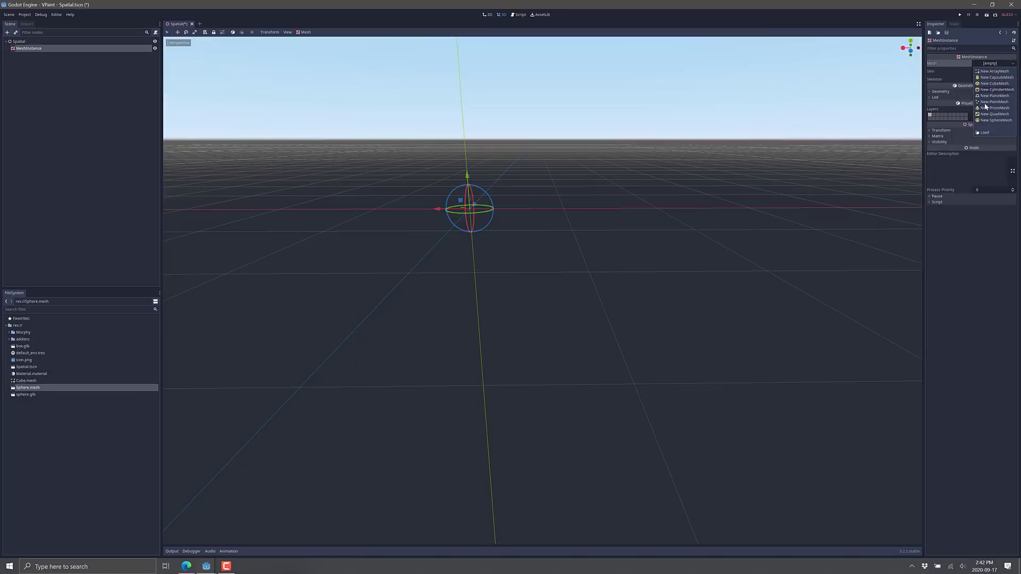
left_click(983, 133)
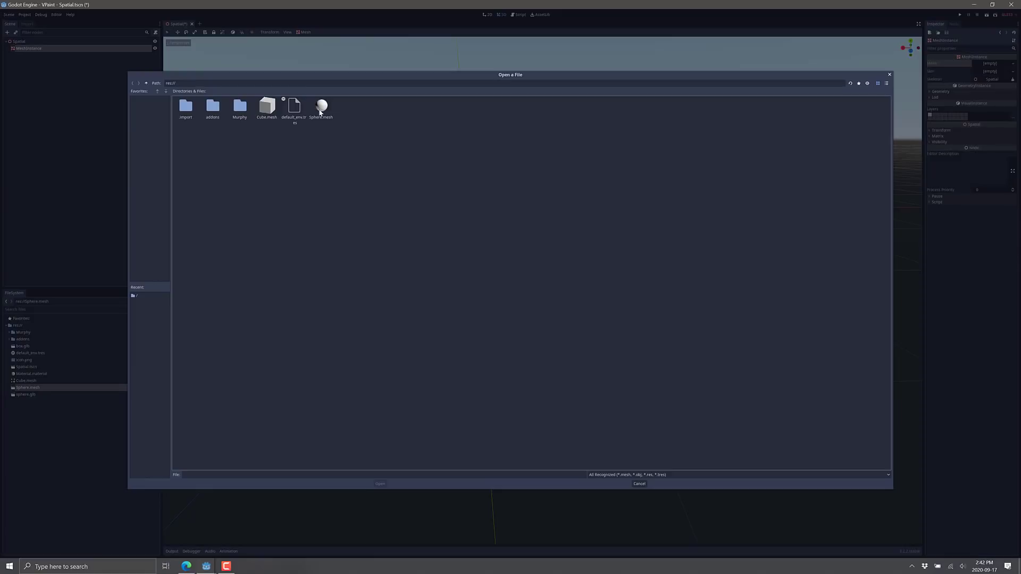
double_click(327, 107)
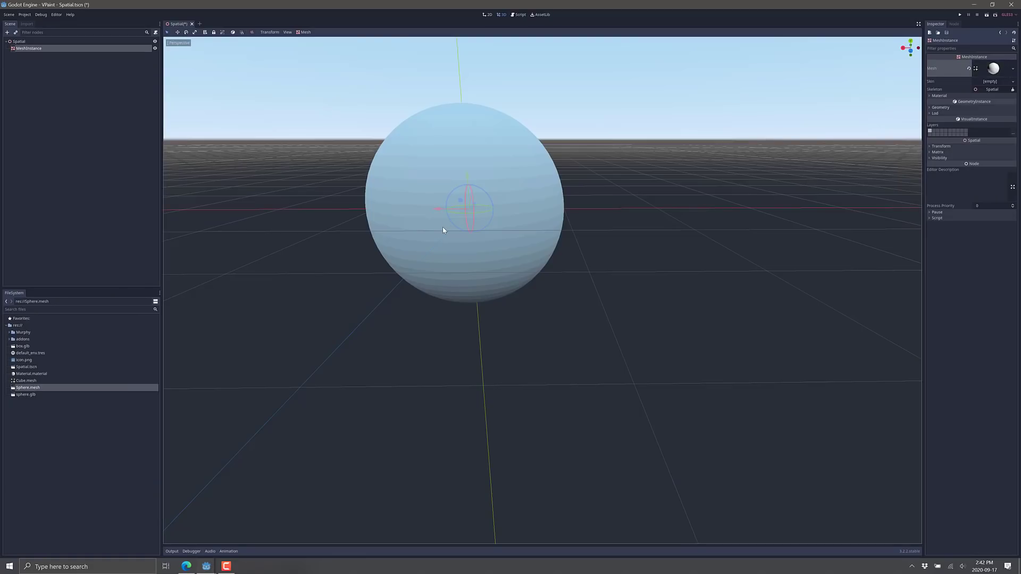
mouse_move(438, 198)
right_mouse_down()
mouse_move(412, 169)
mouse_move(425, 184)
right_mouse_up()
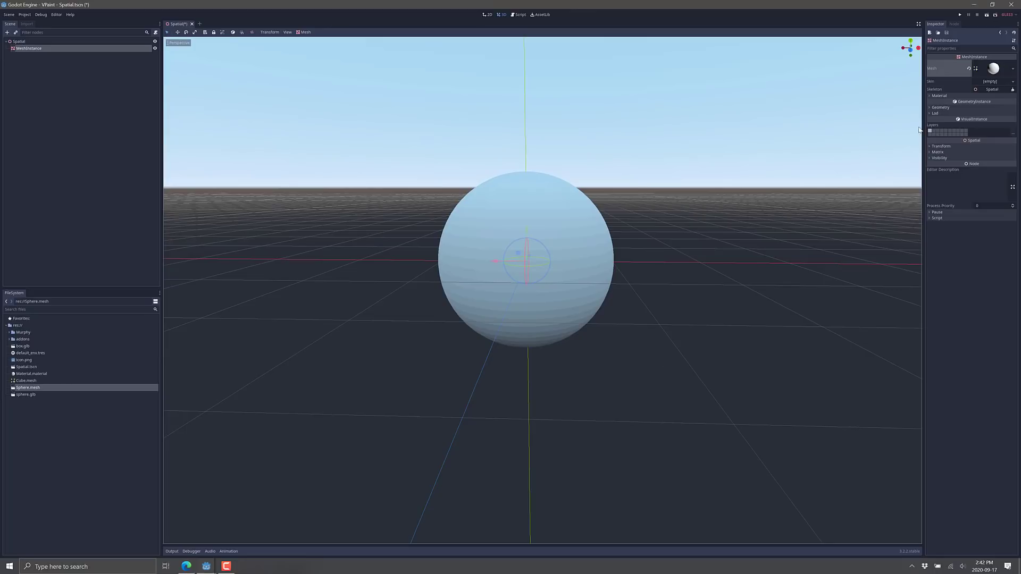
Create a new ShaderMaterial resource in the project folder and save it as MyMaterialWorld.tres.
left_click(950, 97)
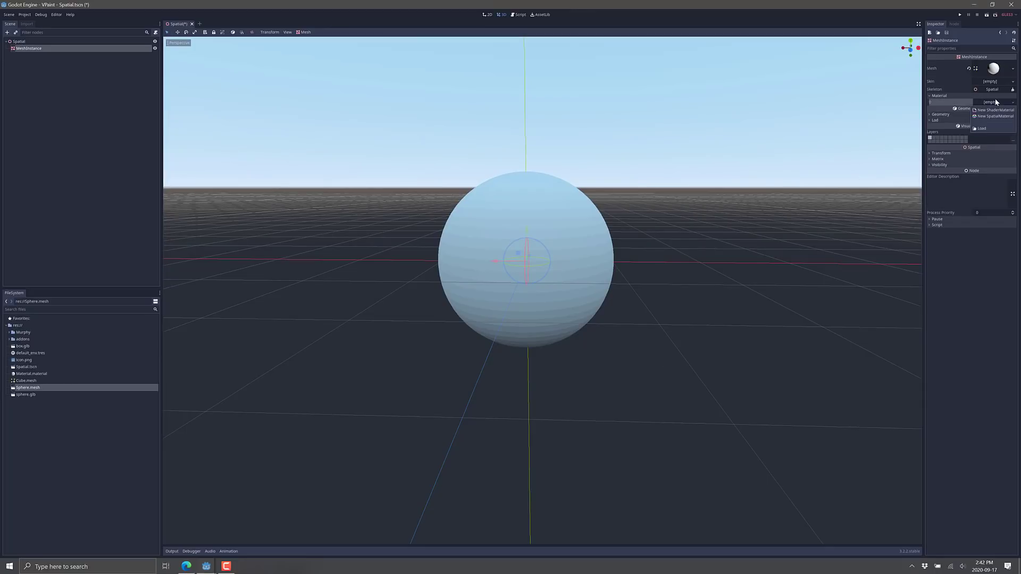
right_click(60, 444)
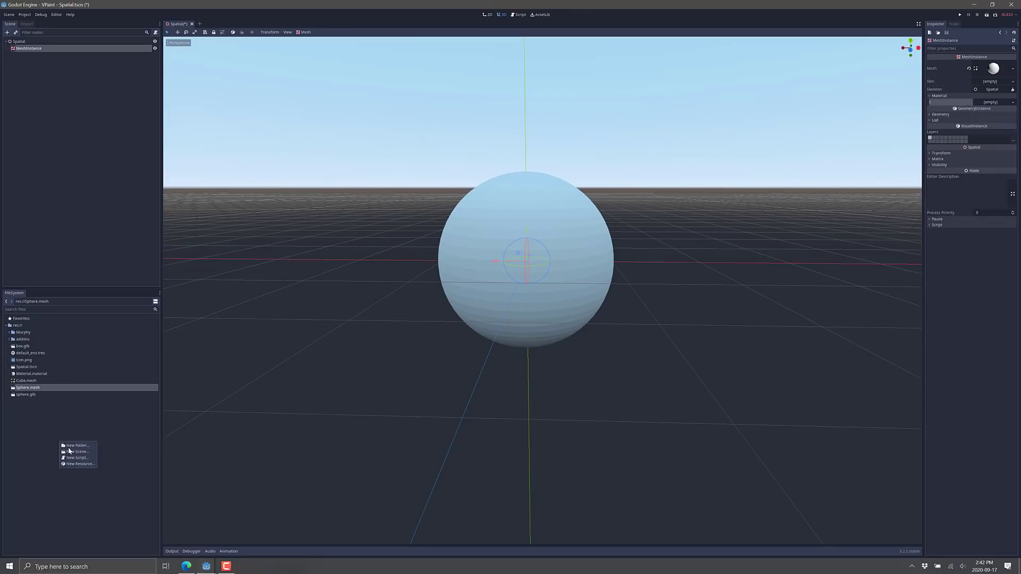
left_click(85, 464)
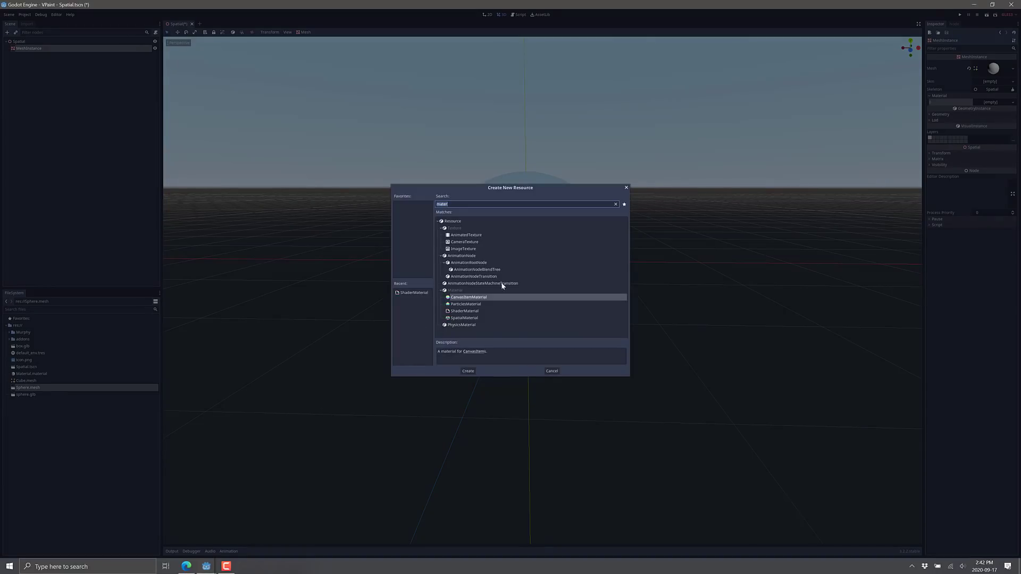
left_click(456, 205)
double_click(456, 205)
type("Materi")
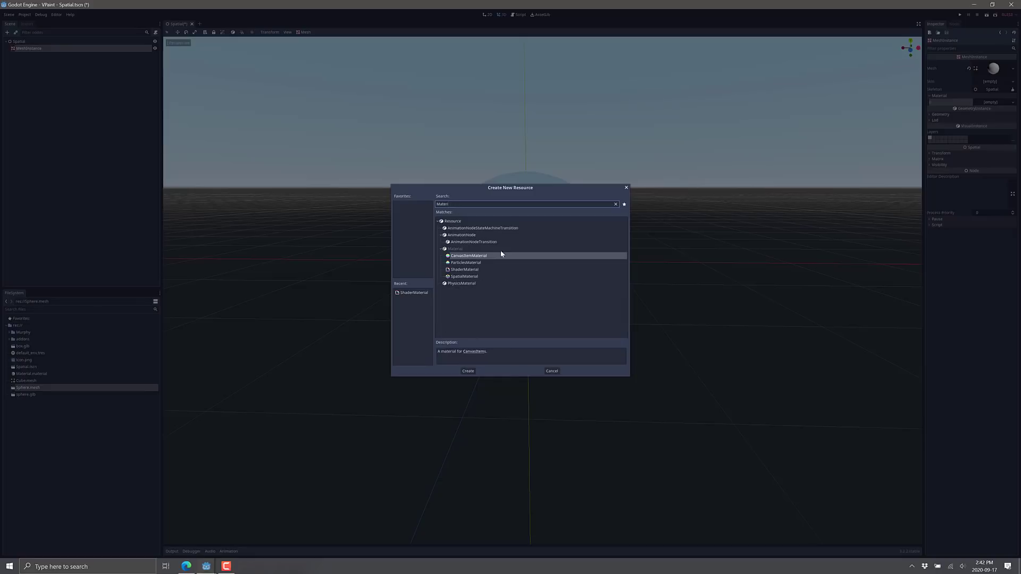
left_click(483, 269)
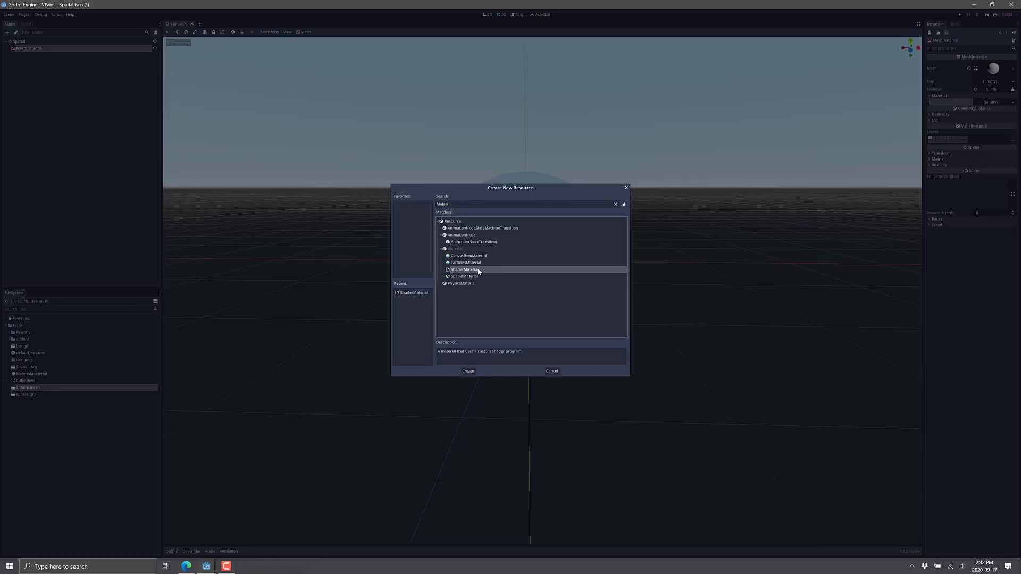
double_click(478, 270)
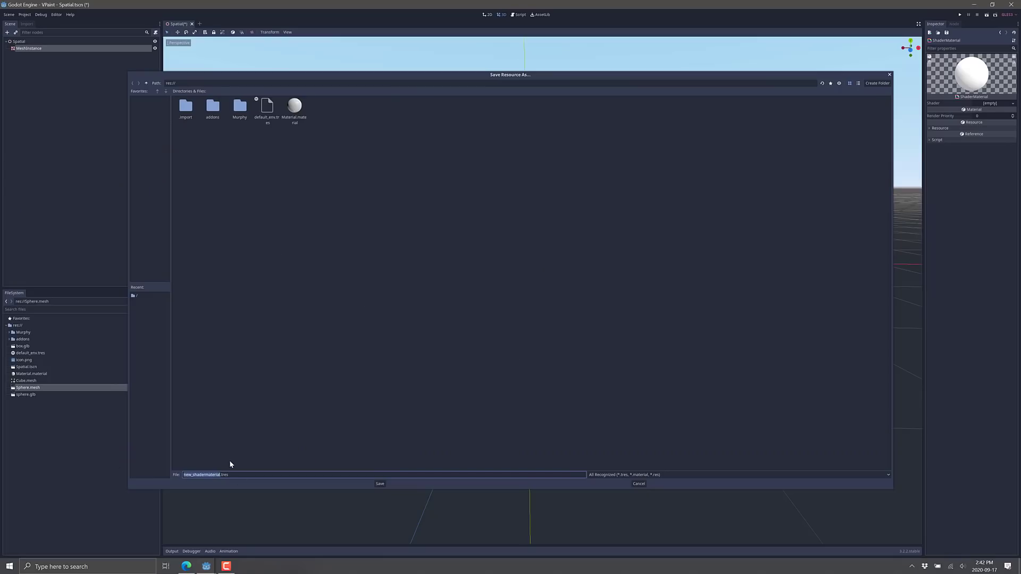
type("MyMaterialWorld")
key("Return")
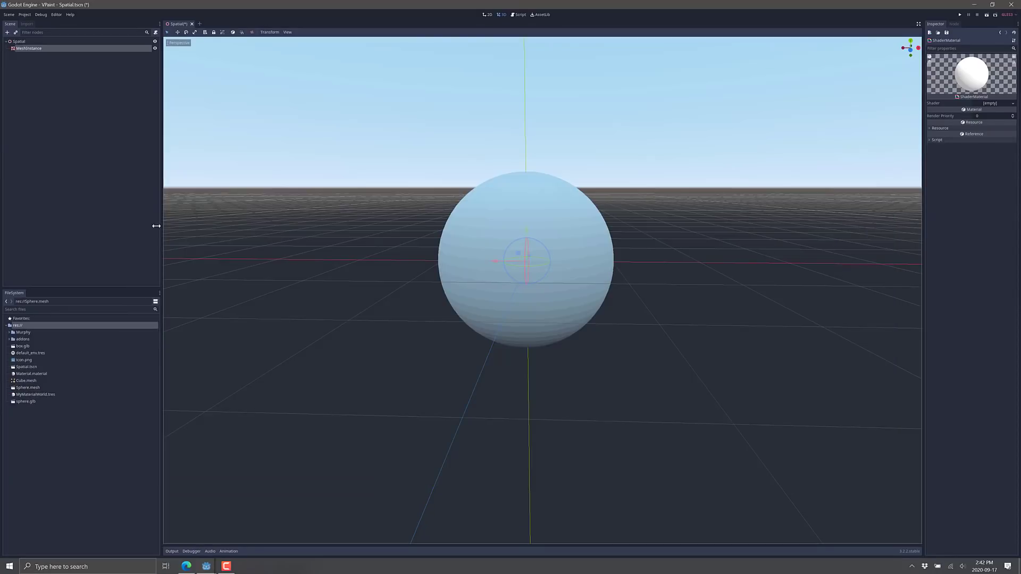
Assign shader_vertex_color.shader from the vpainter add-on's additional_resources folder as the shader of MyMaterialWorld.tres.
left_click(24, 396)
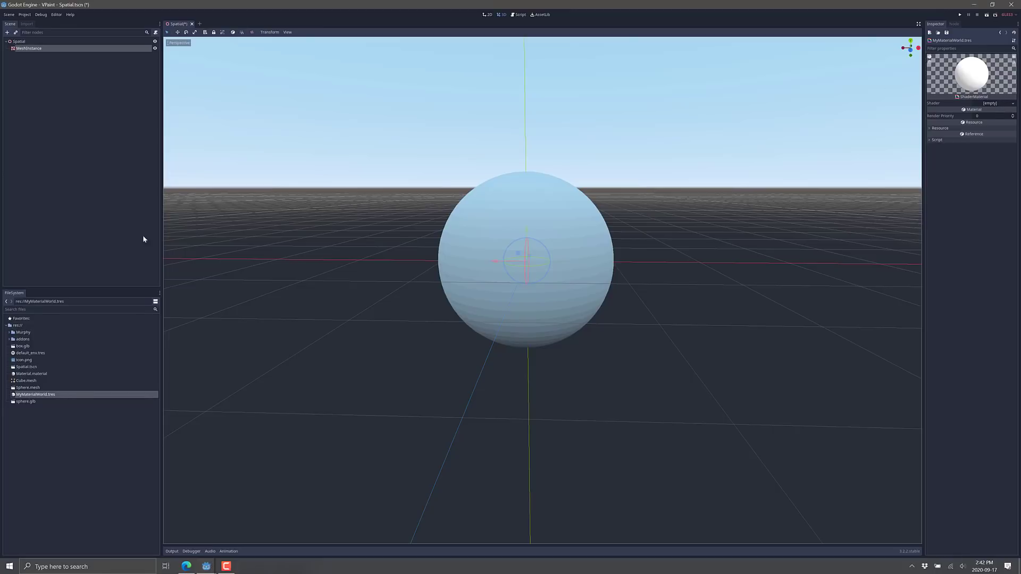
left_click(10, 341)
left_click(16, 346)
left_click(13, 346)
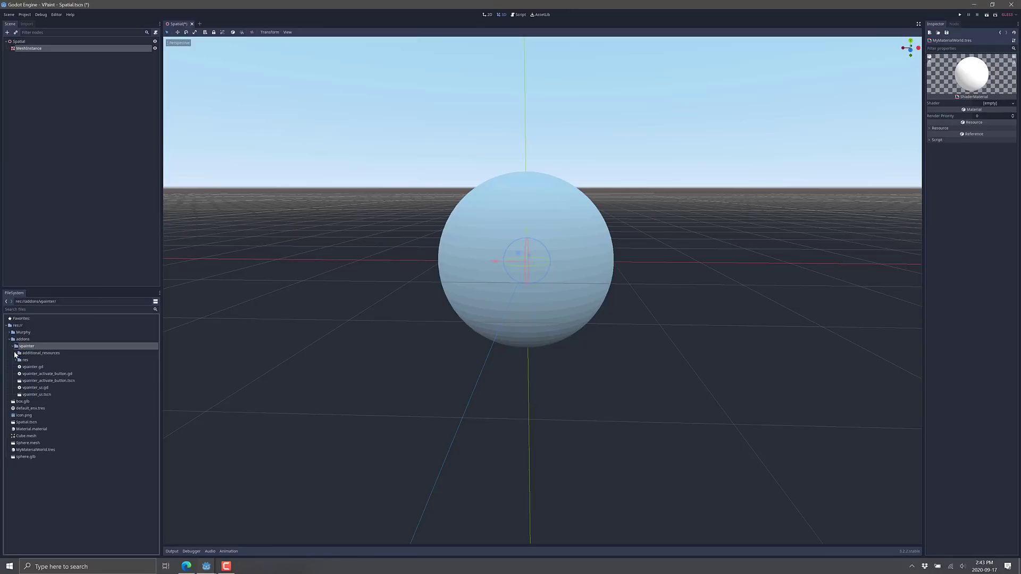
left_click(16, 353)
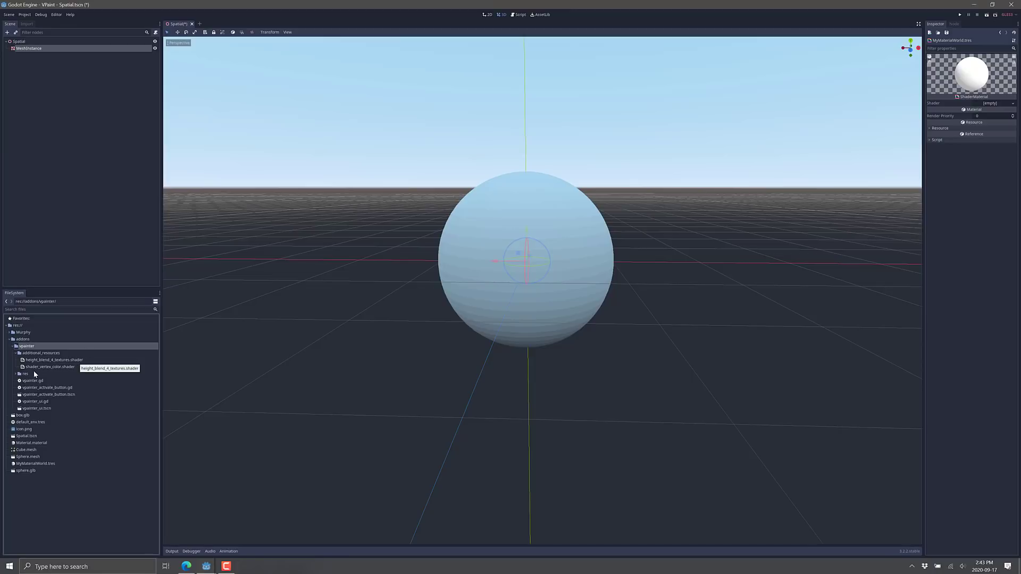
left_click_drag(33, 367, 990, 103)
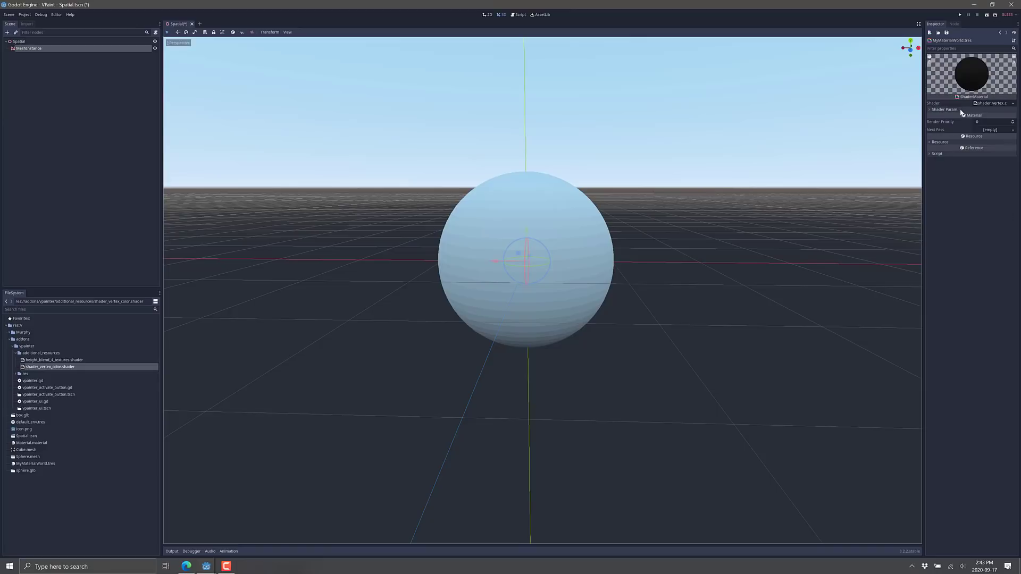
Enable the Show R, Show G and Show B shader parameters of MyMaterialWorld.tres.
left_click(932, 109)
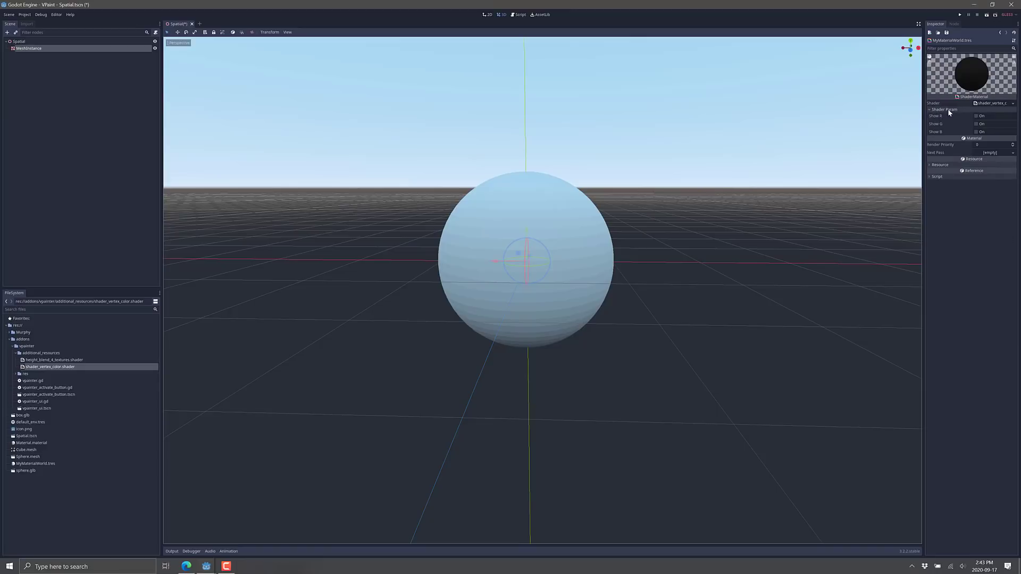
left_click(976, 116)
left_click(976, 124)
left_click(976, 132)
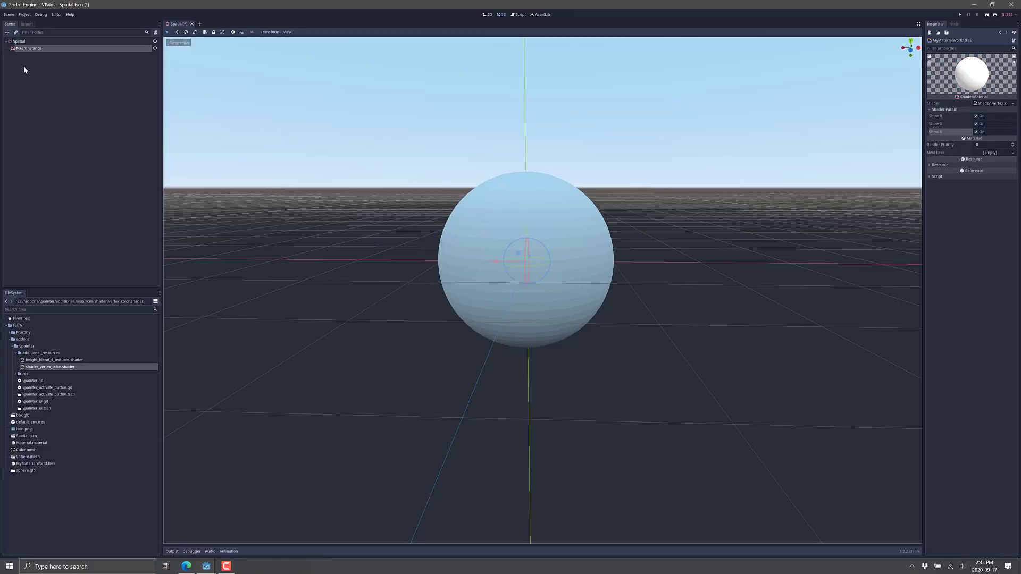
Activate the vertex painter for the MeshInstance node and set the primary paint color to green.
left_click(22, 49)
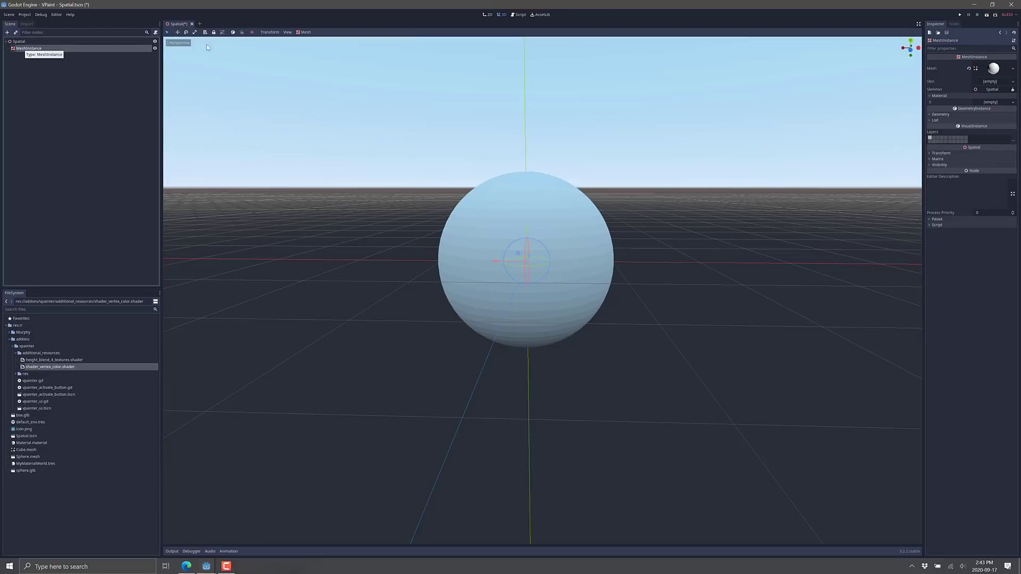
left_click(29, 48)
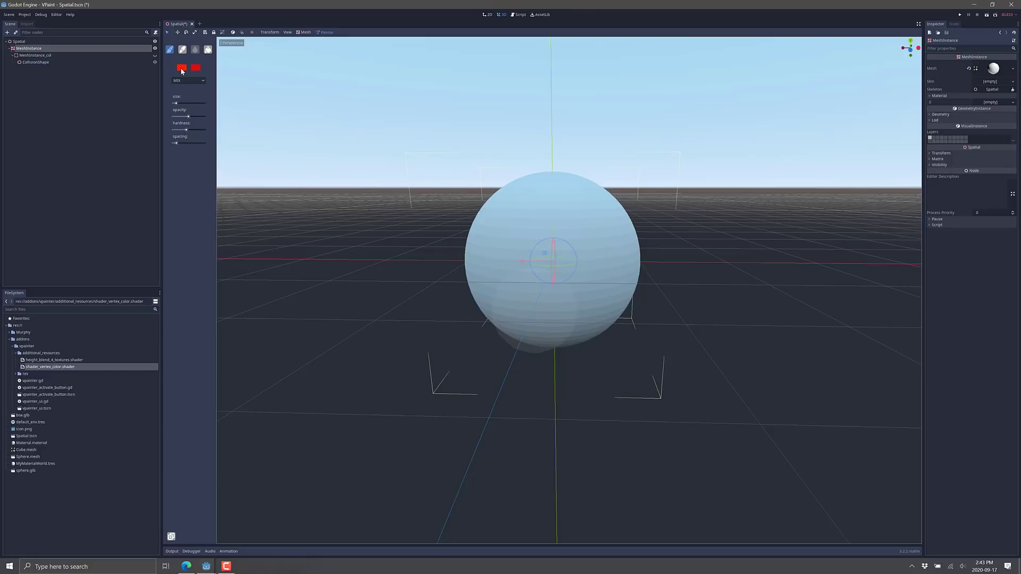
left_click(182, 69)
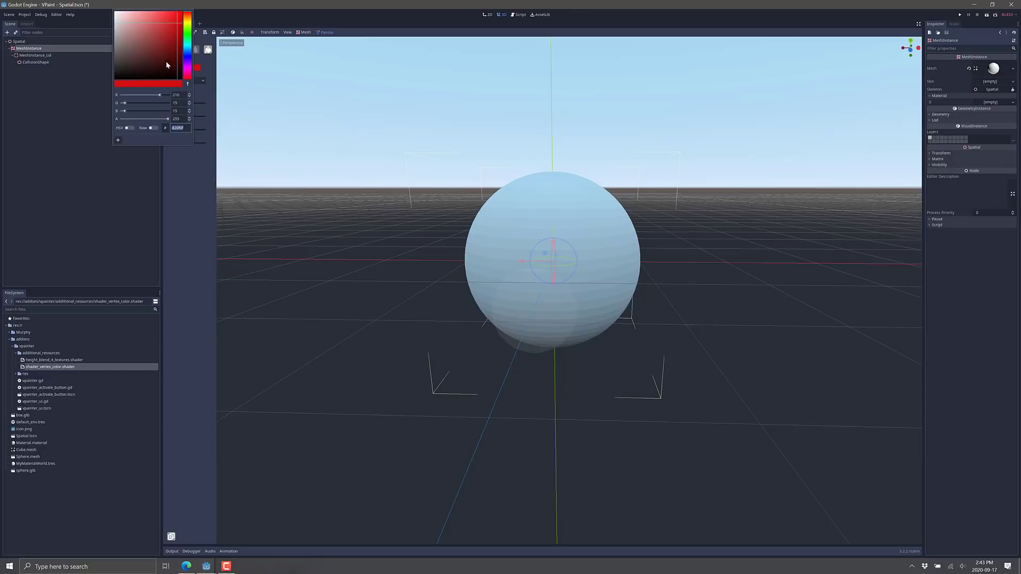
left_click(193, 173)
left_click(182, 69)
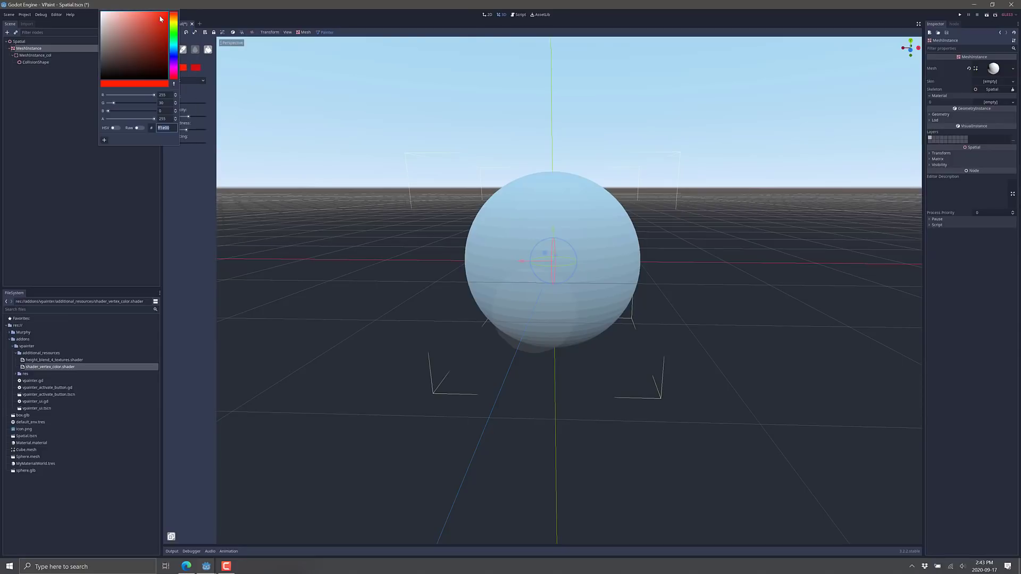
mouse_move(160, 17)
left_mouse_down()
mouse_move(168, 36)
mouse_move(168, 23)
left_mouse_up()
left_click(173, 37)
left_click(171, 262)
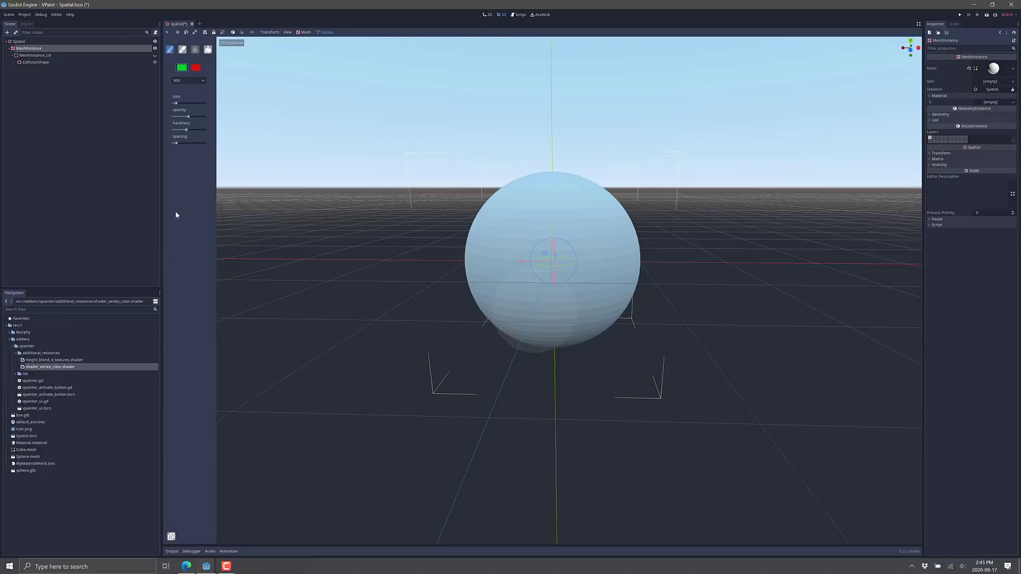
Try the fill tool on the sphere, reactivate the vertex painter and set the primary color to a darker green.
left_click(207, 51)
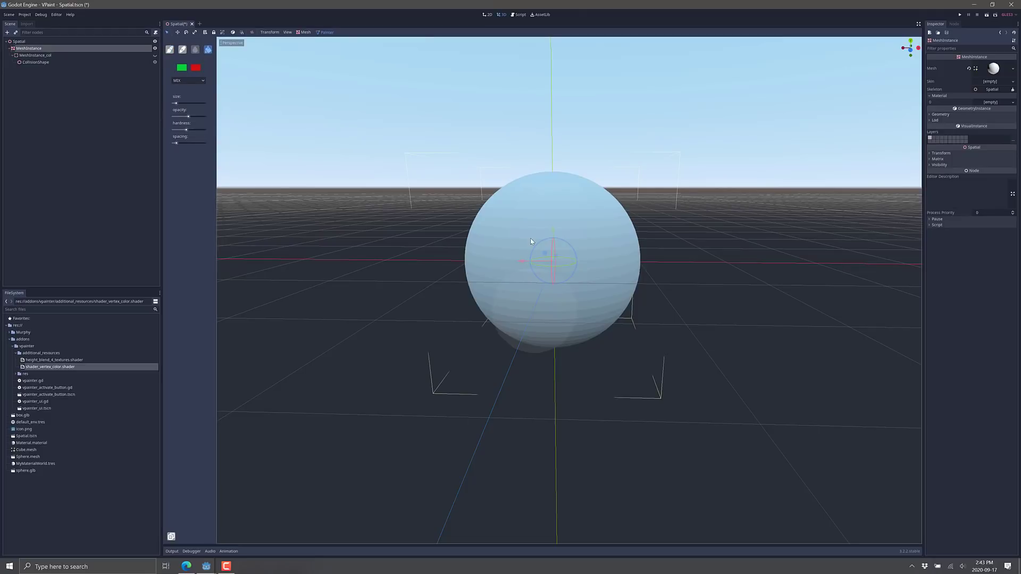
left_click(526, 212)
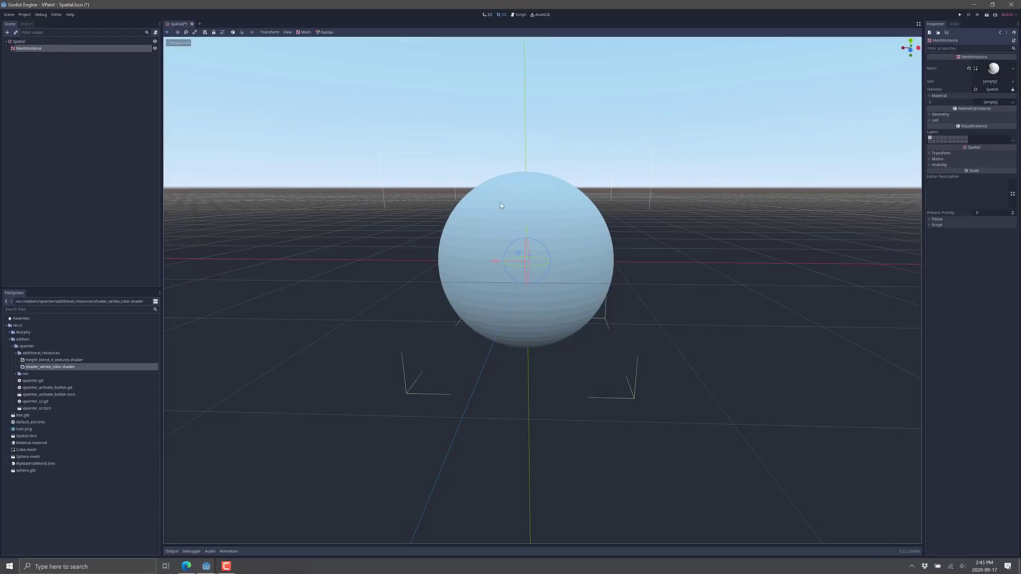
left_click(325, 32)
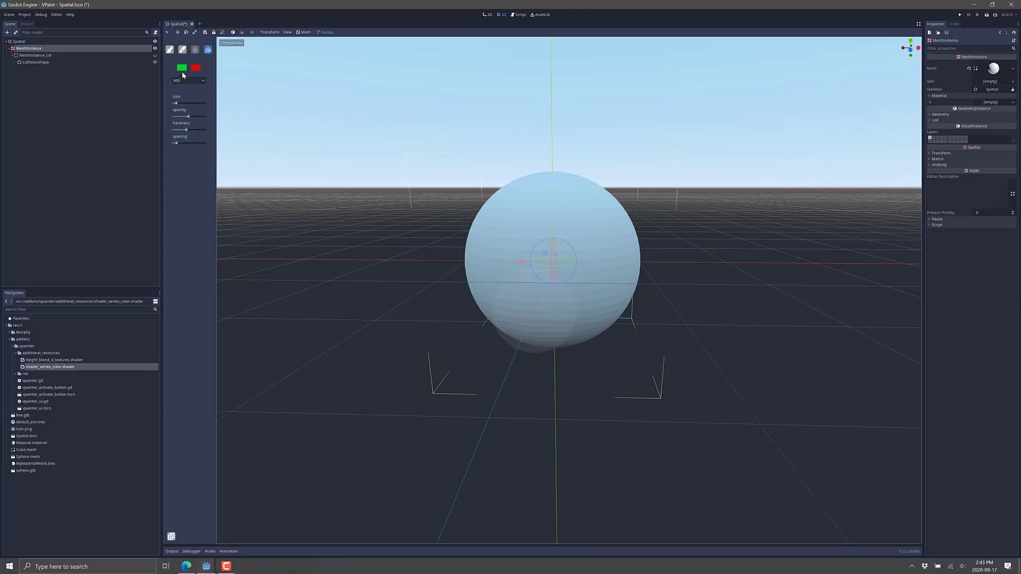
left_click(183, 73)
left_click(164, 34)
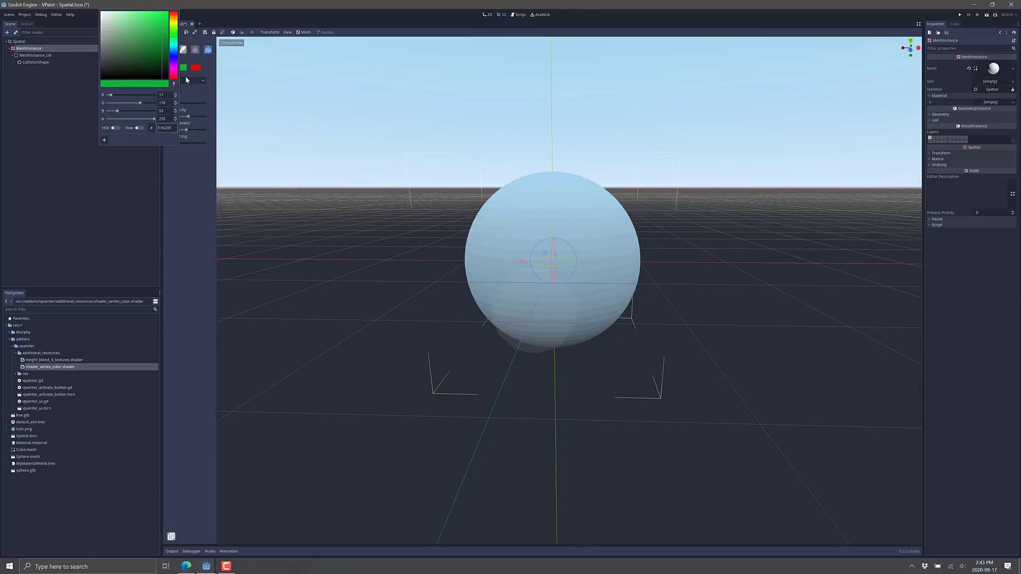
left_click(203, 174)
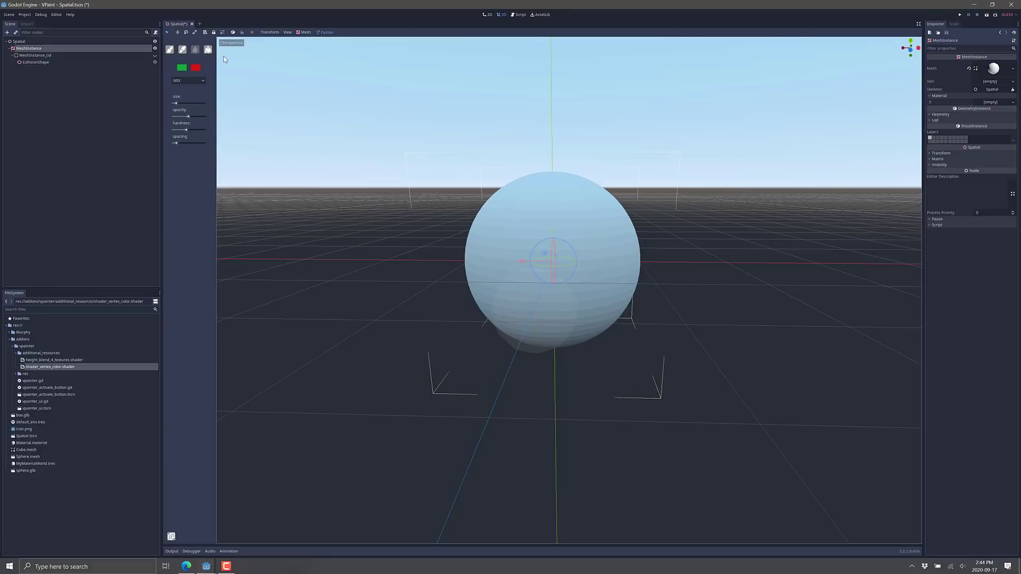
Fill the sphere with the green vertex color and assign MyMaterialWorld.tres as the MeshInstance's material.
left_click(208, 49)
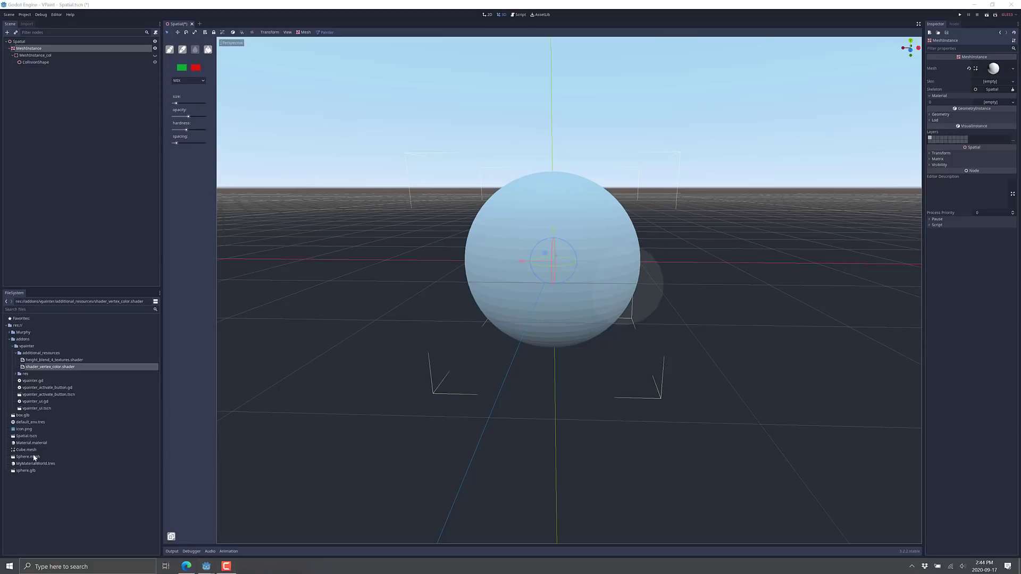
left_click_drag(31, 464, 984, 103)
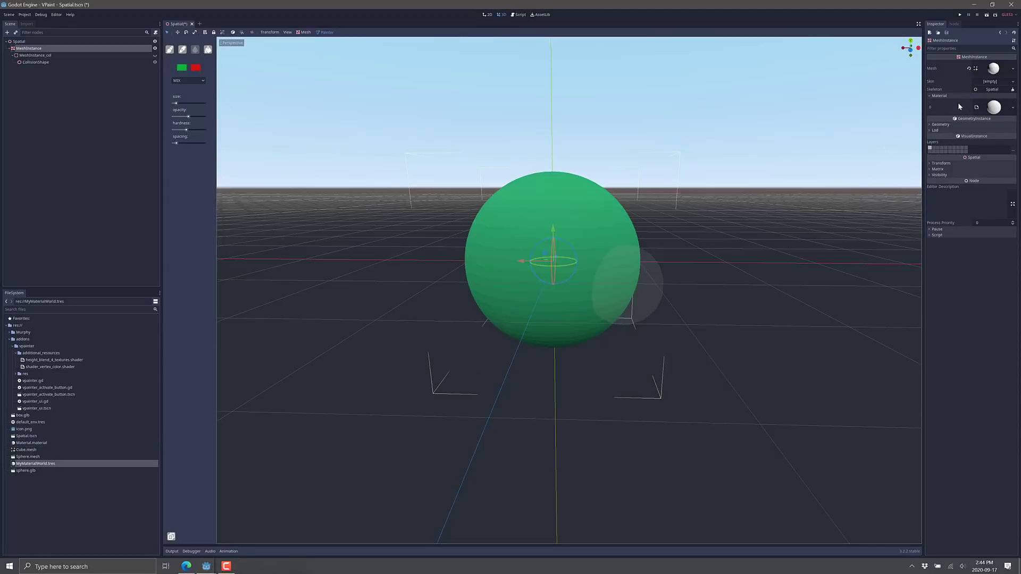
Fill the sphere's vertices with the red secondary color, repeating the fill to strengthen it.
left_click(196, 68)
left_click(549, 235)
left_click(550, 234)
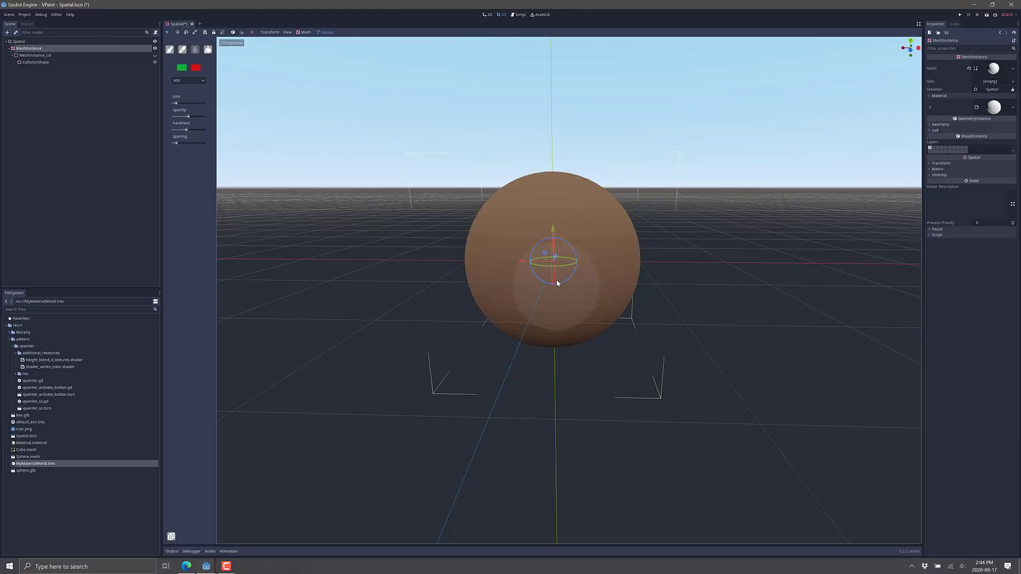
left_click(556, 256)
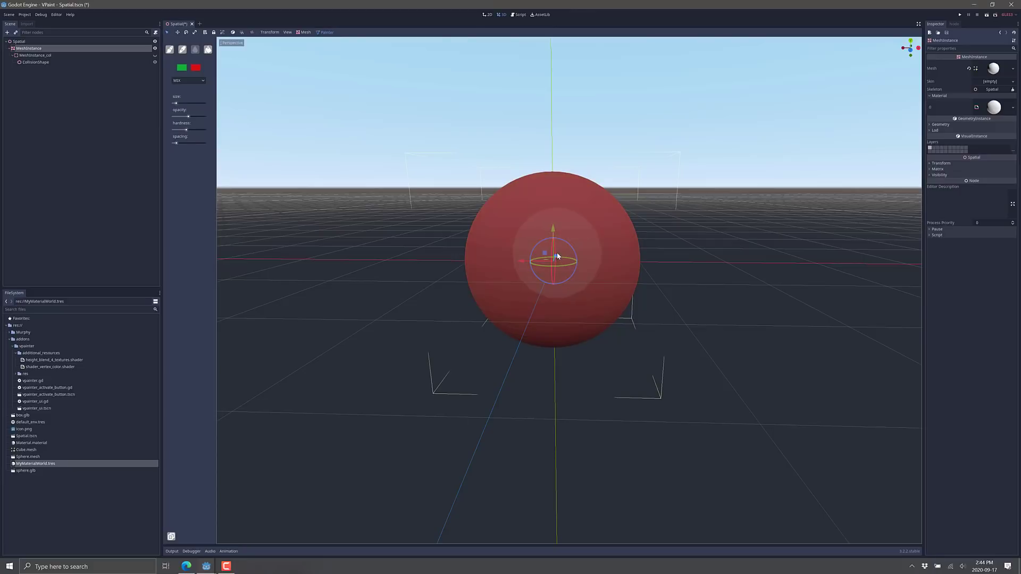
Check the painter's blend modes, keep MIX and fill the sphere with the green primary color again.
left_click(198, 81)
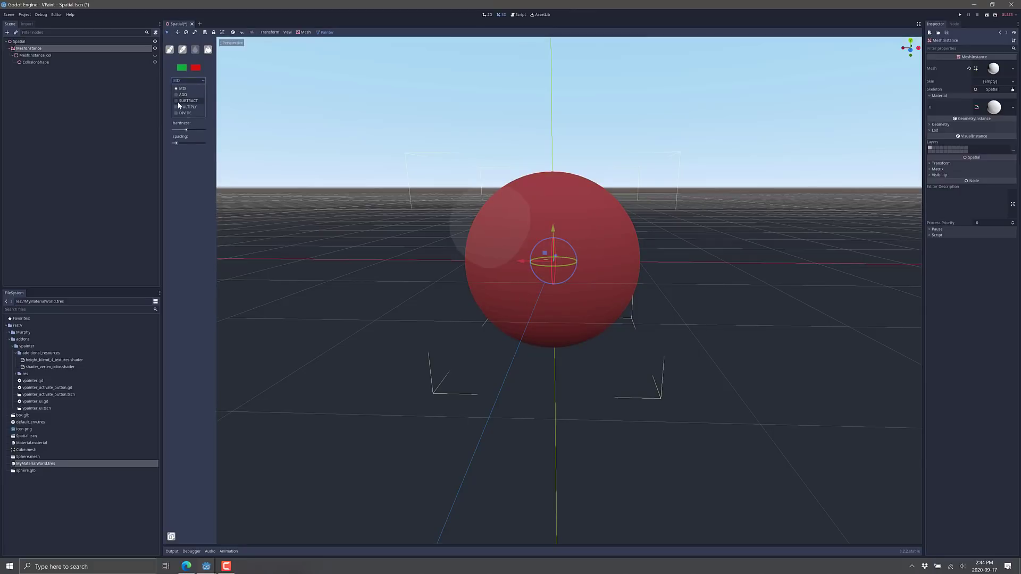
left_click(181, 121)
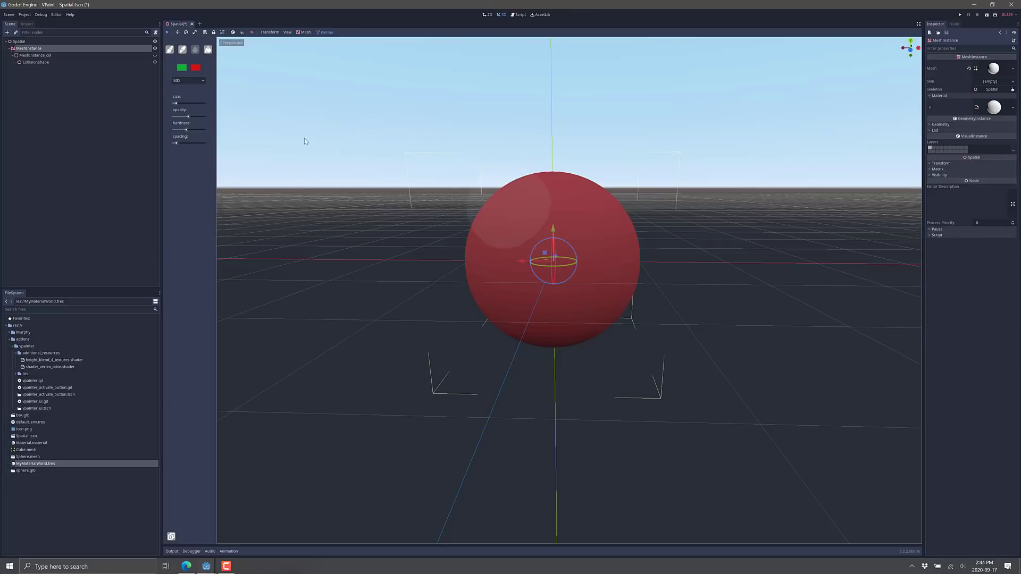
left_click(182, 68)
left_click(500, 237)
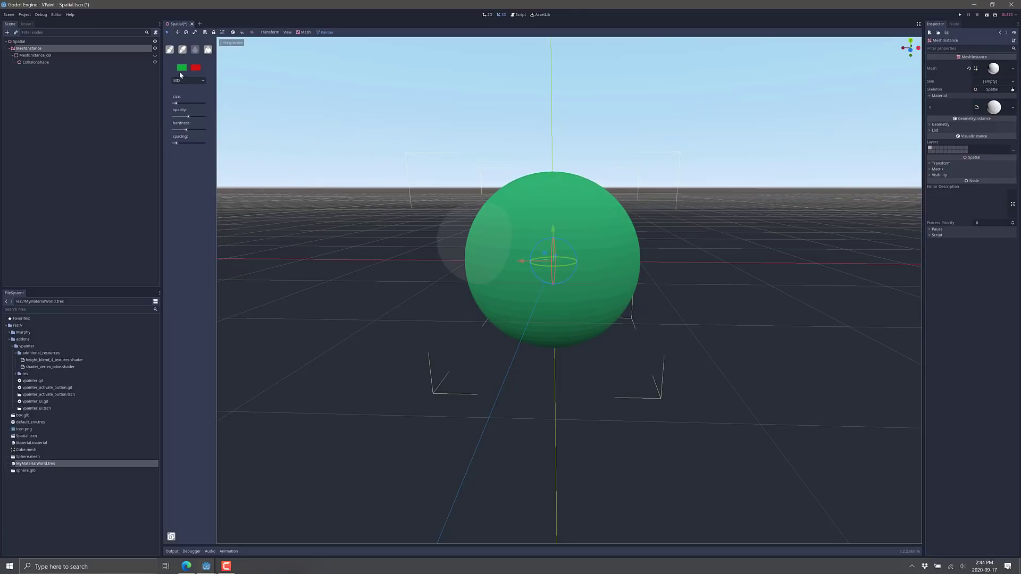
Switch to the Brush tool and set the primary paint color to blue.
left_click(169, 51)
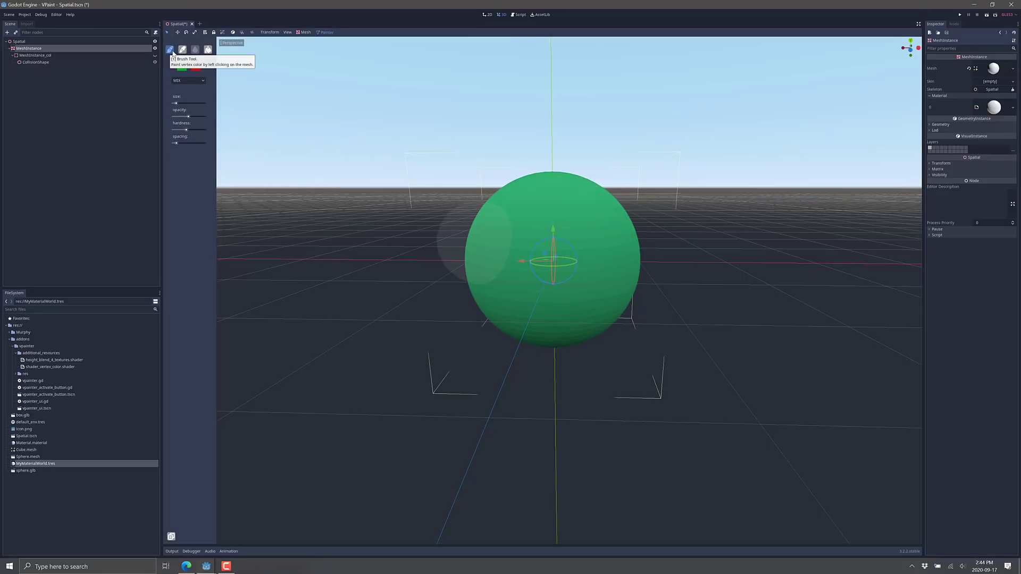
left_click(181, 68)
mouse_move(137, 33)
left_mouse_down()
mouse_move(158, 50)
mouse_move(168, 17)
left_mouse_up()
left_click(174, 55)
Brush blue vertex color over large areas of the green sphere from several sides.
mouse_move(510, 256)
left_mouse_down()
mouse_move(548, 261)
mouse_move(615, 315)
mouse_move(554, 356)
mouse_move(474, 176)
mouse_move(496, 311)
left_mouse_up()
mouse_move(496, 311)
right_mouse_down()
mouse_move(554, 327)
mouse_move(494, 283)
right_mouse_up()
mouse_move(494, 283)
middle_mouse_down()
mouse_move(552, 297)
mouse_move(611, 276)
middle_mouse_up()
mouse_move(638, 319)
left_mouse_down()
mouse_move(624, 458)
mouse_move(734, 373)
left_mouse_up()
right_click_drag(734, 374, 697, 324)
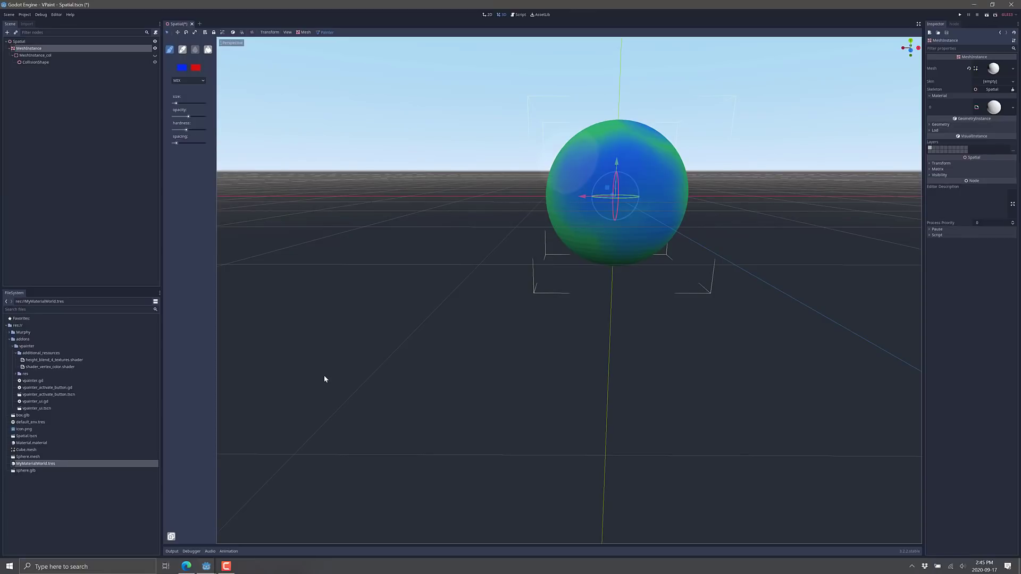
Create a new ShaderMaterial resource in the project folder and save it as MyOtherMaterial.tres.
right_click(54, 510)
left_click(74, 528)
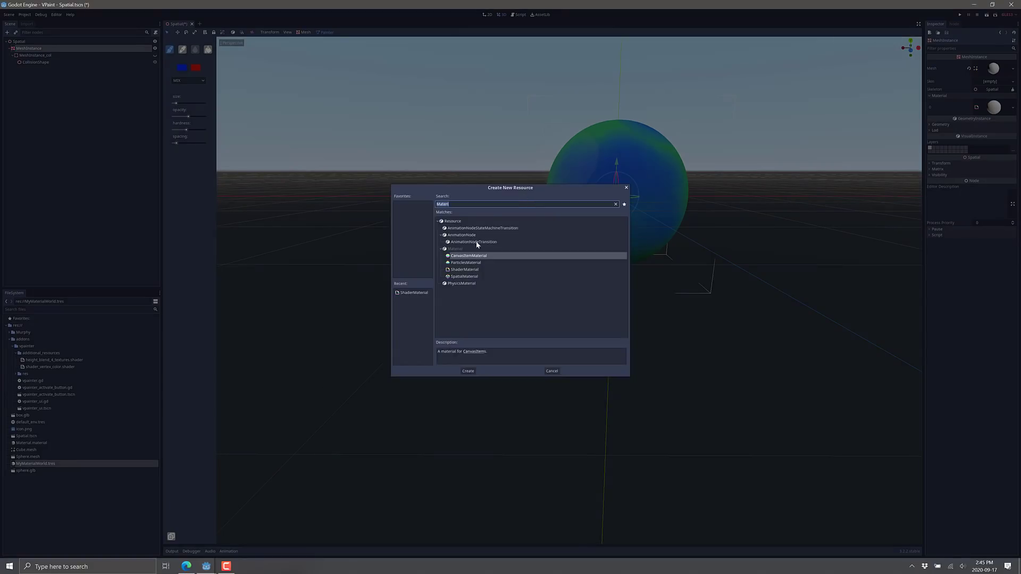
double_click(467, 270)
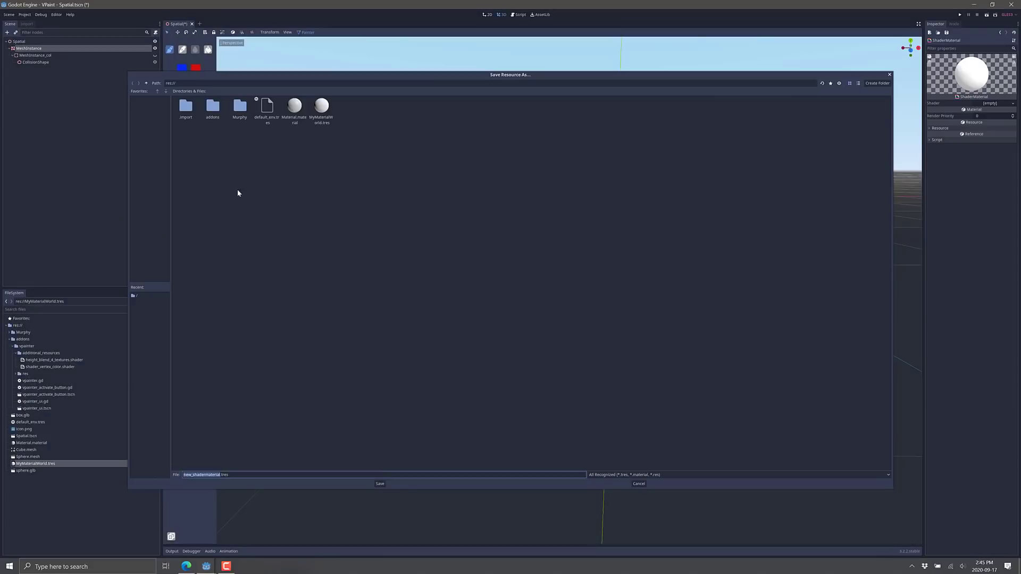
type("MyOtherMaterial")
key("Return")
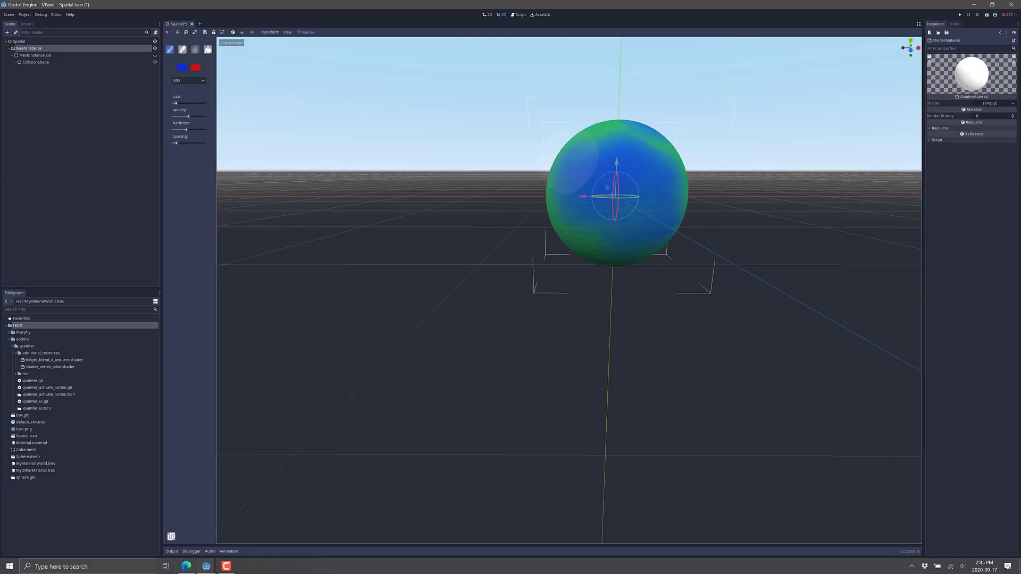
Assign height_blend_4_textures.shader from the vpainter add-on as the shader of MyOtherMaterial.tres.
left_click(41, 471)
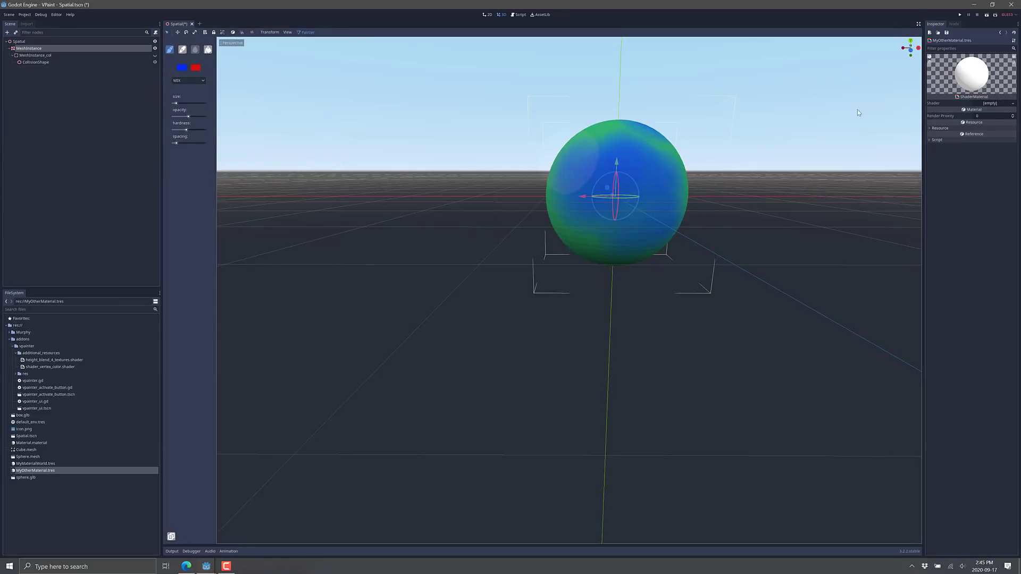
left_click_drag(47, 364, 990, 106)
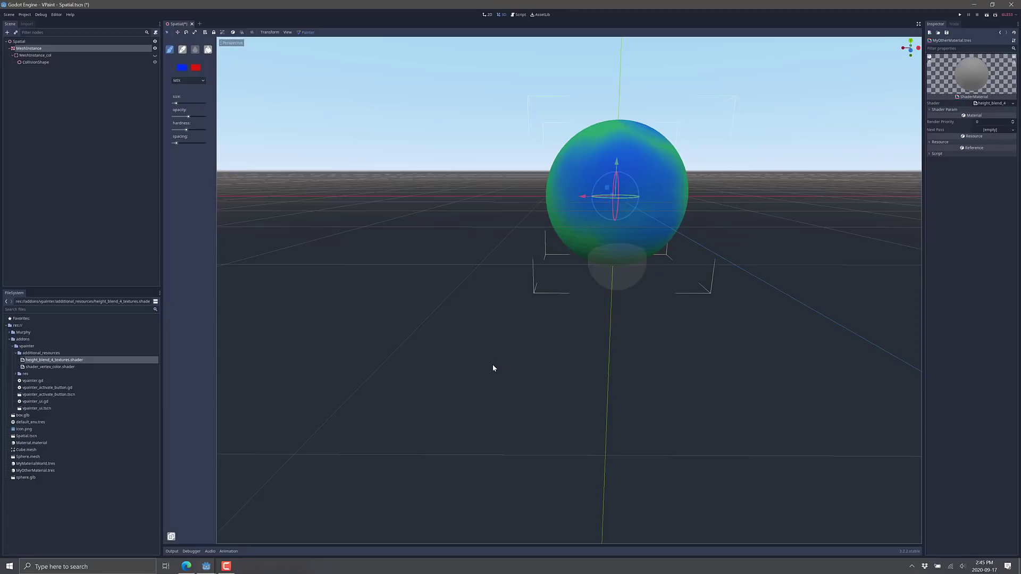
Expand the Murphy folder to view its texture files and select FullMask.png.
left_click(10, 333)
left_click(25, 334)
left_click(37, 346)
left_click(30, 341)
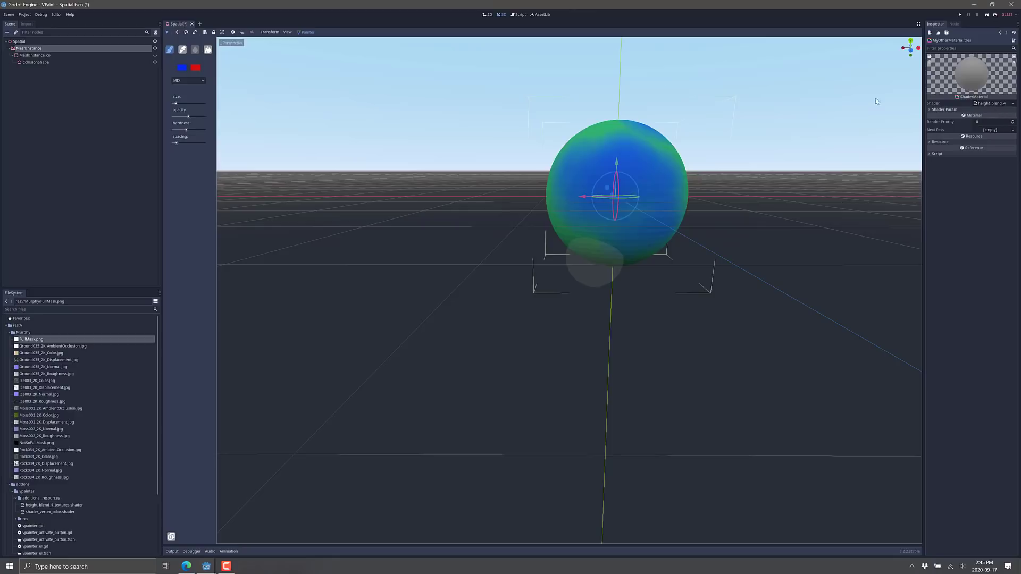
Replace the MeshInstance's material by loading MyOtherMaterial.tres from the project.
left_click(33, 56)
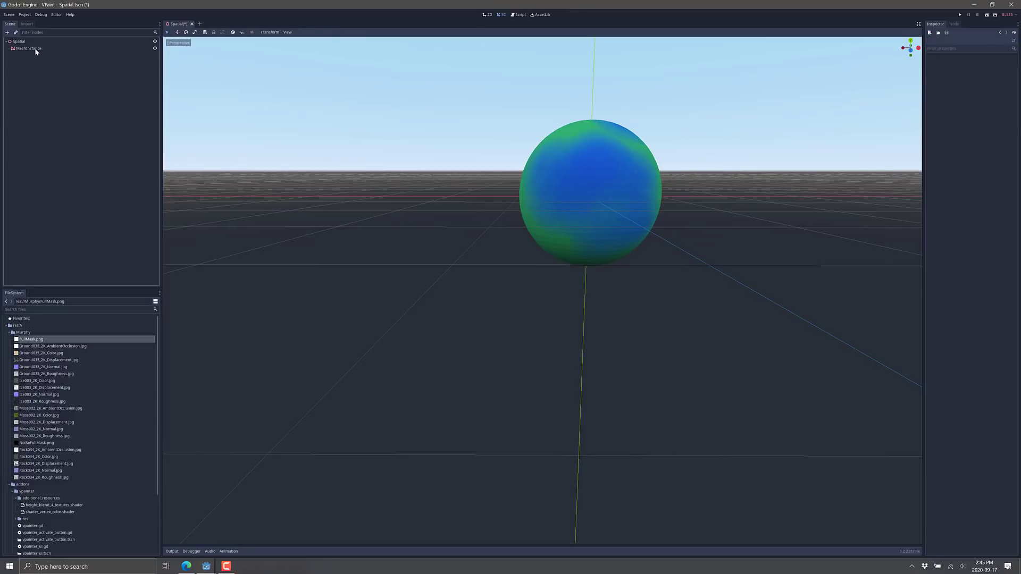
left_click(34, 48)
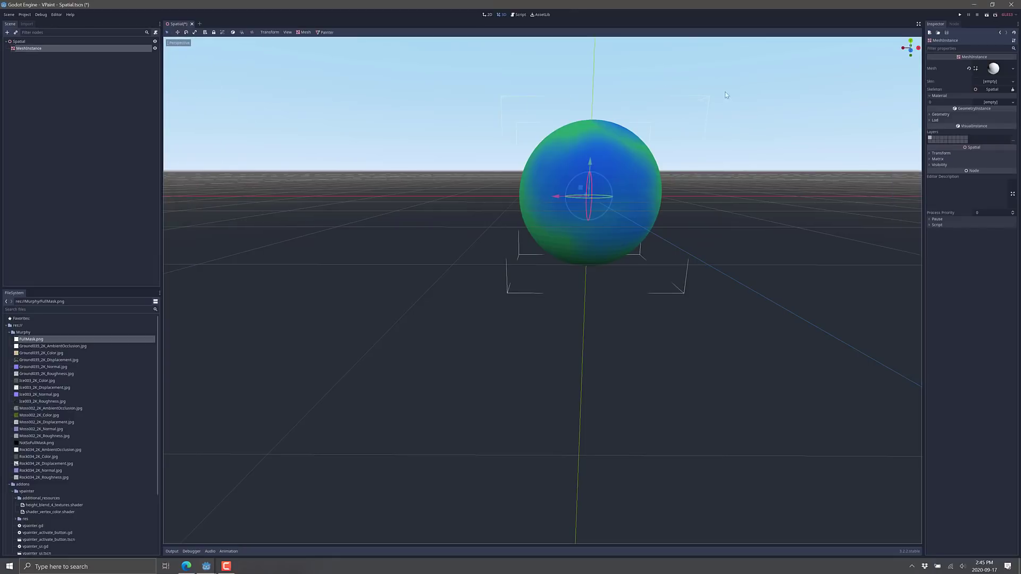
left_click(1013, 102)
left_click(991, 133)
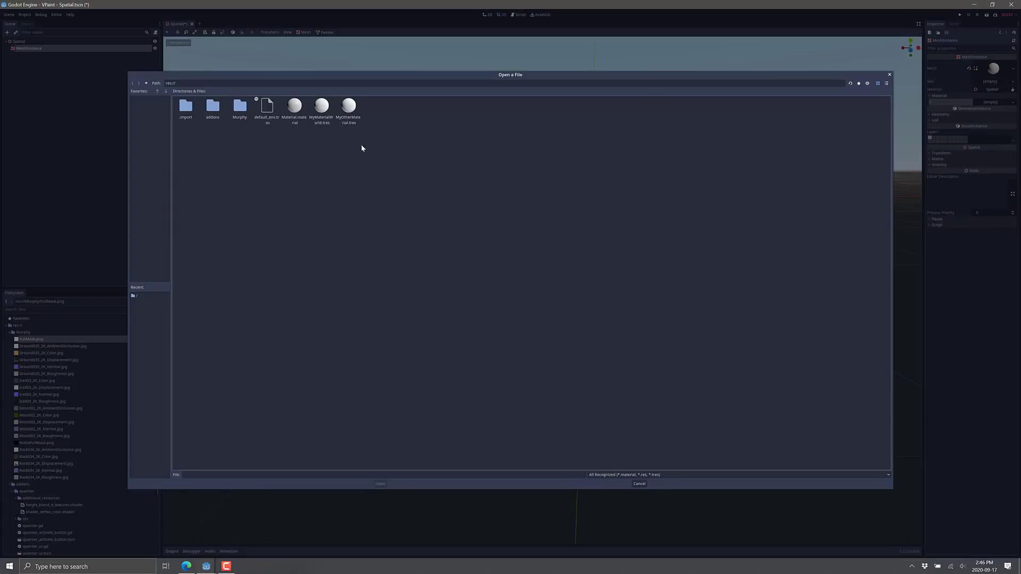
double_click(348, 108)
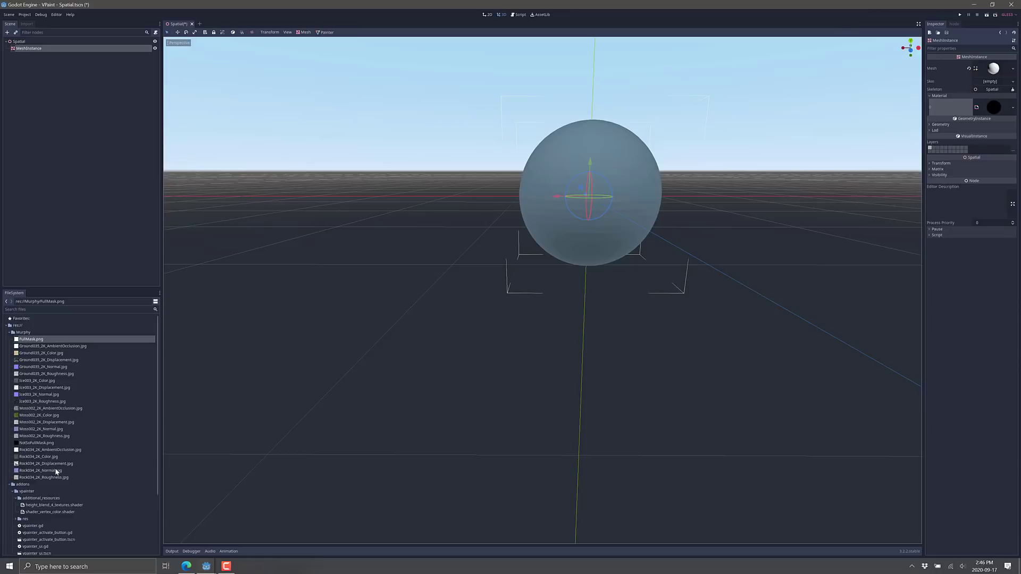
Assign FullMask.png from the Murphy folder to the M 1, M 2, M 3 and M 4 shader parameters of MyOtherMaterial.tres.
scroll(58, 466, "down", 3)
left_click(34, 540)
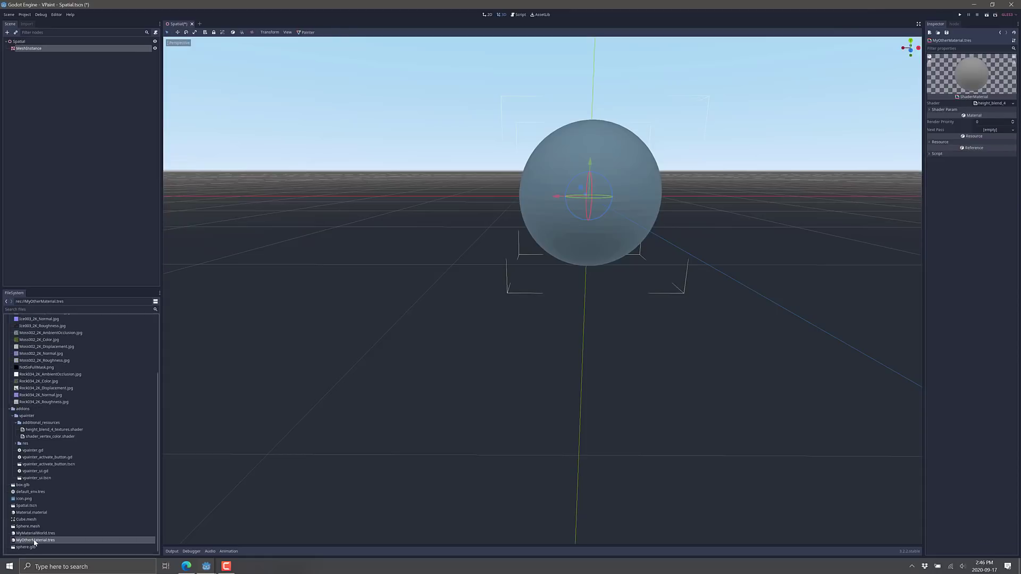
left_click(933, 110)
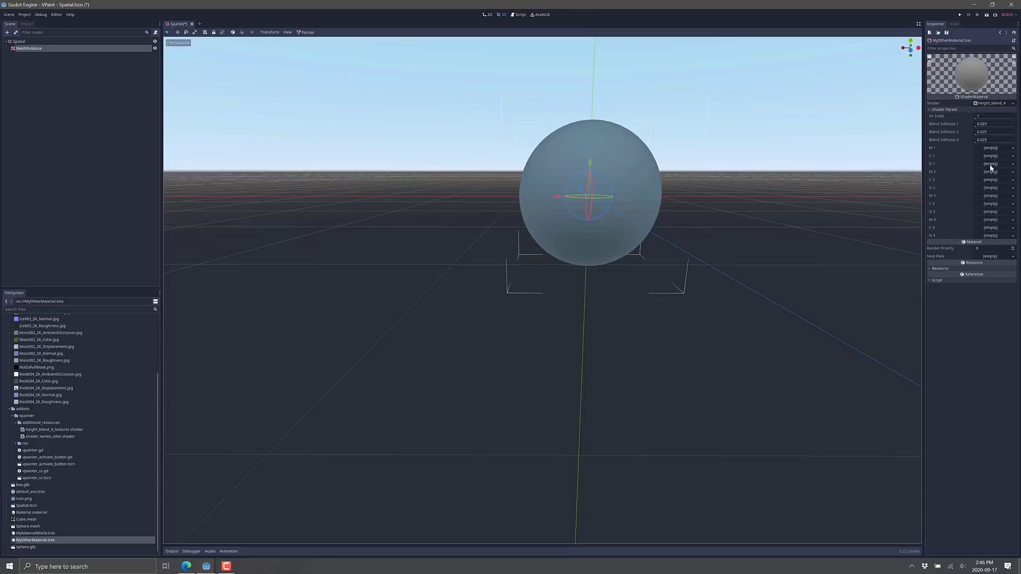
scroll(81, 404, "up", 3)
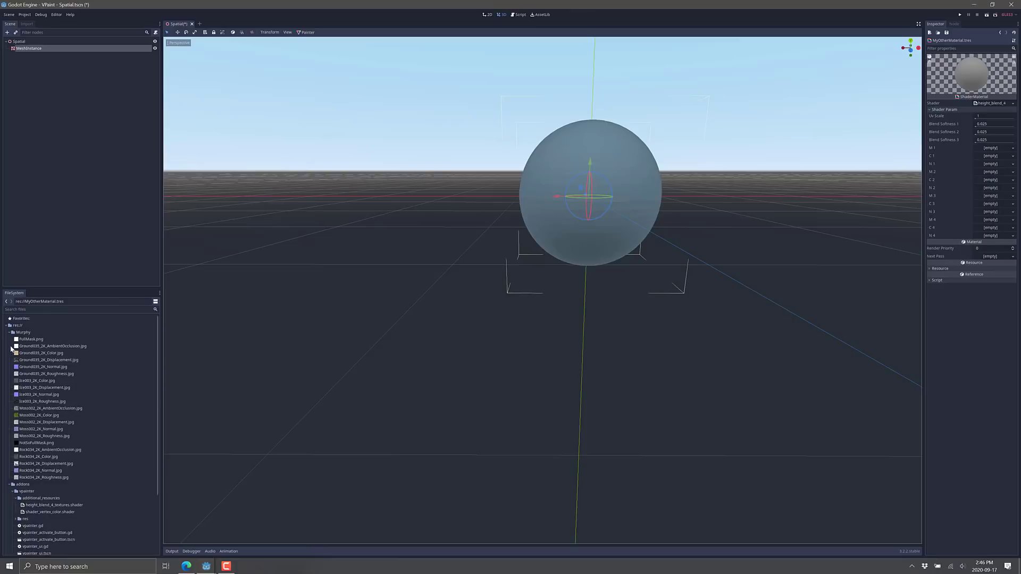
left_click_drag(28, 342, 991, 149)
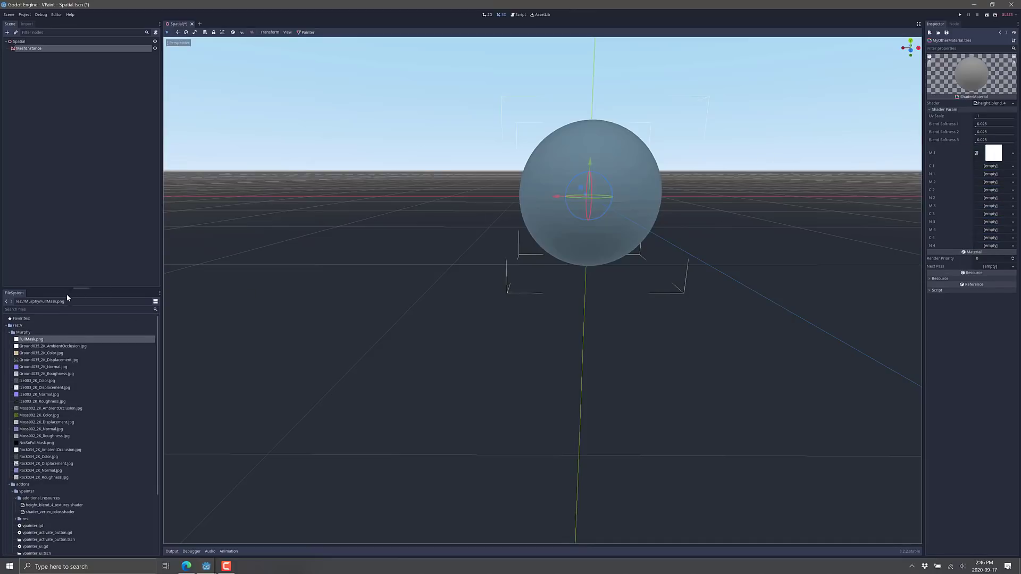
left_click_drag(38, 339, 991, 184)
left_click_drag(29, 340, 998, 218)
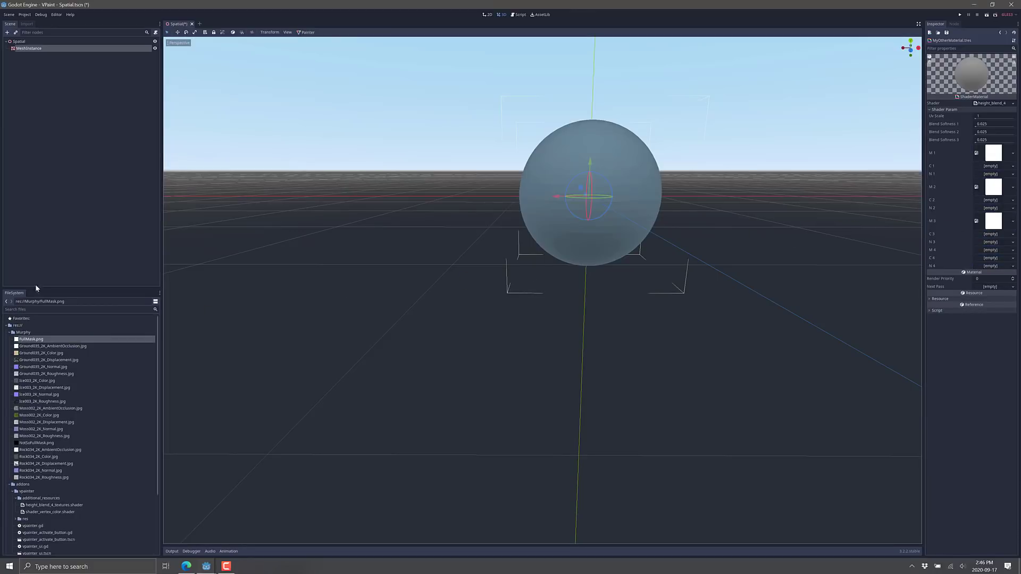
left_click_drag(34, 340, 992, 255)
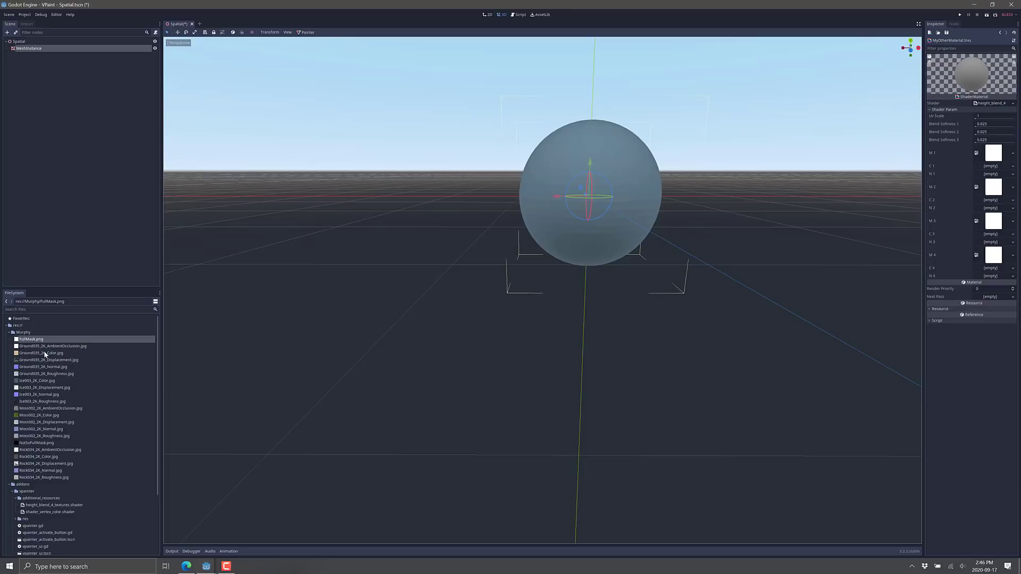
Assign the Ground035 color and normal textures to C 1 and N 1, and the Ice003 color and normal textures to C 2 and N 2.
left_click_drag(47, 356, 995, 169)
left_click_drag(33, 368, 997, 187)
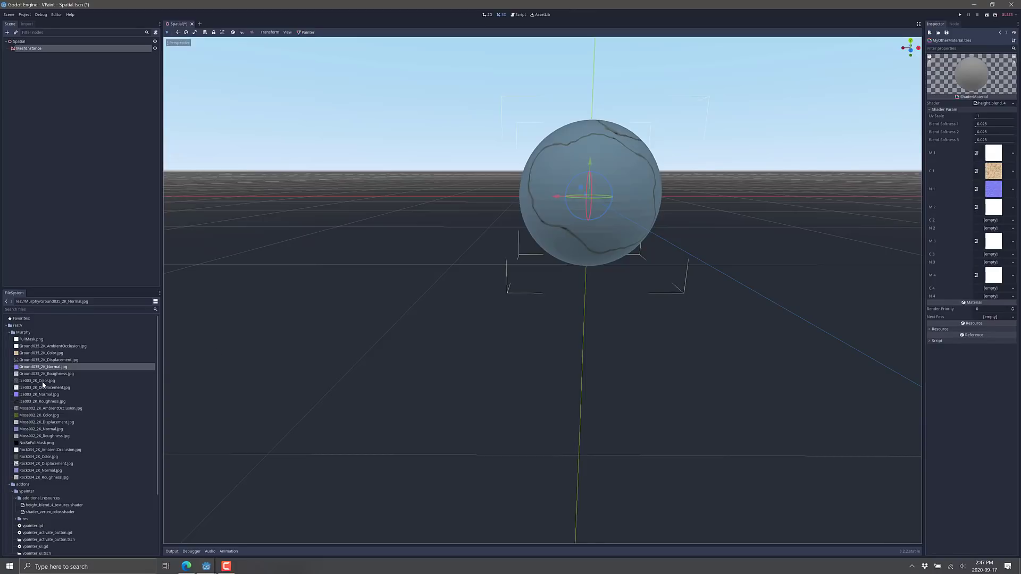
left_click_drag(42, 384, 988, 223)
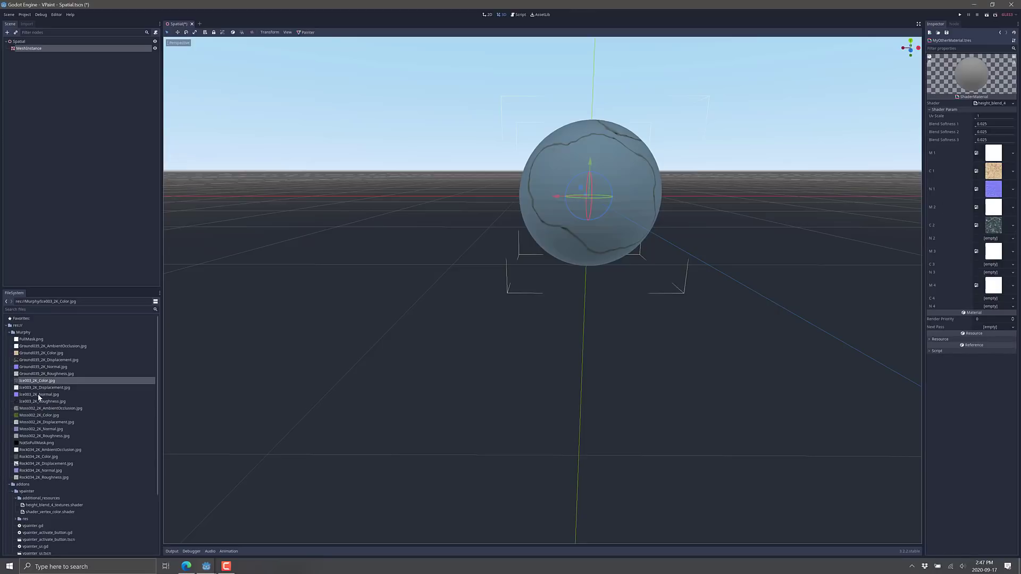
left_click_drag(39, 397, 993, 243)
Assign the Moss002 color and normal textures to C 3 and N 3, and the Rock034 color and normal textures to C 4 and N 4.
scroll(103, 399, "down", 3)
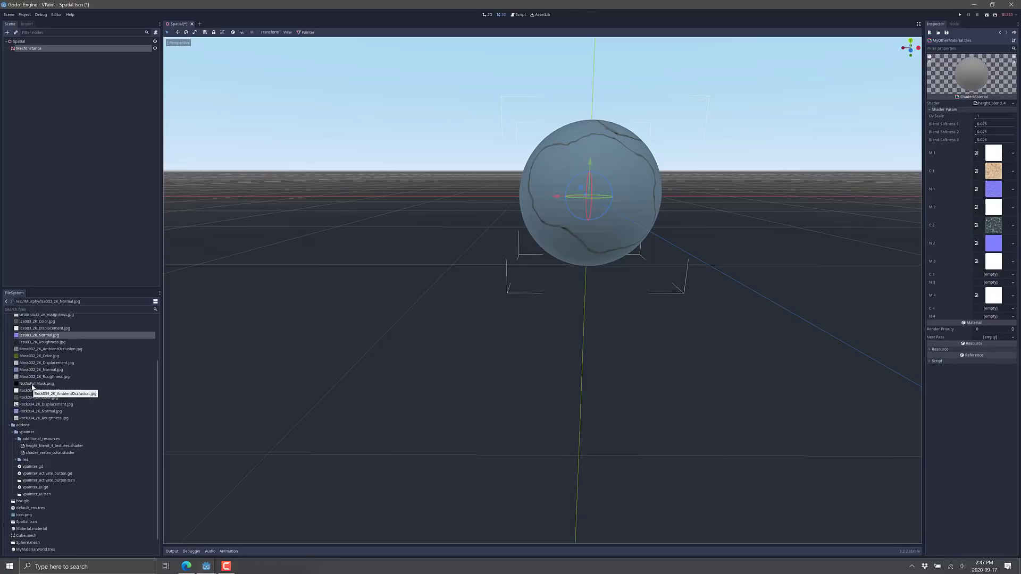
left_click_drag(42, 357, 998, 277)
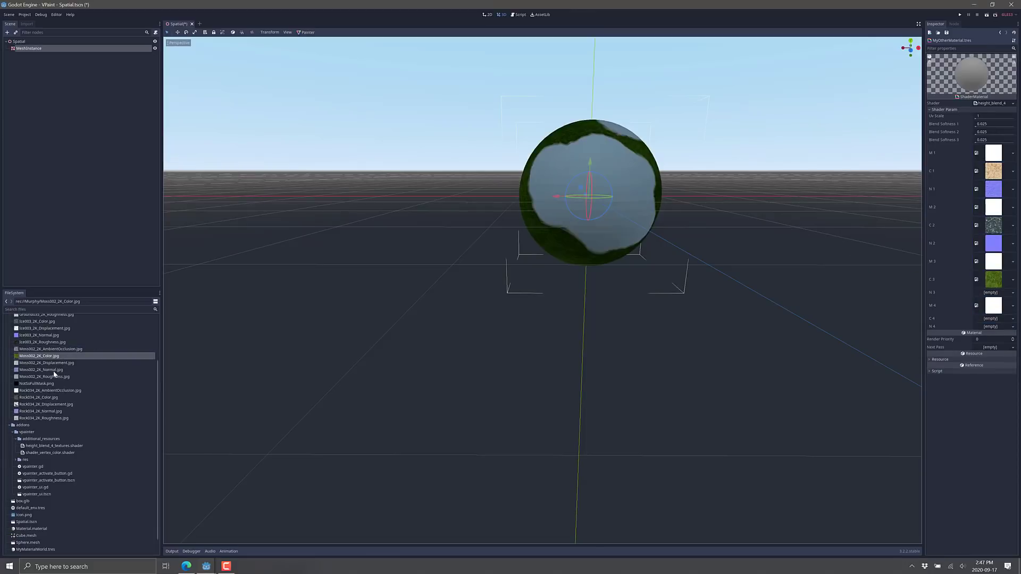
left_click_drag(53, 371, 993, 298)
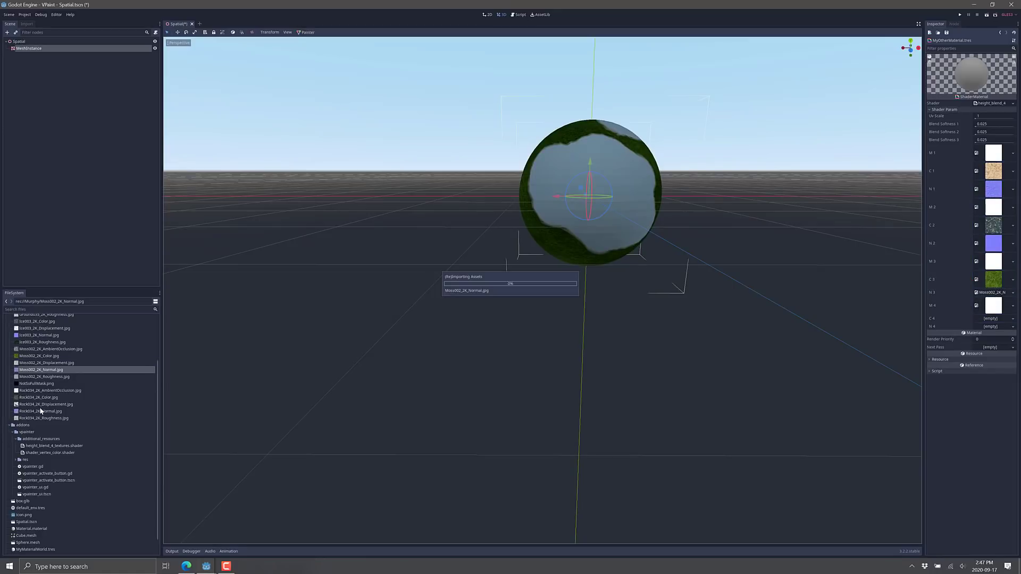
left_click_drag(33, 398, 992, 331)
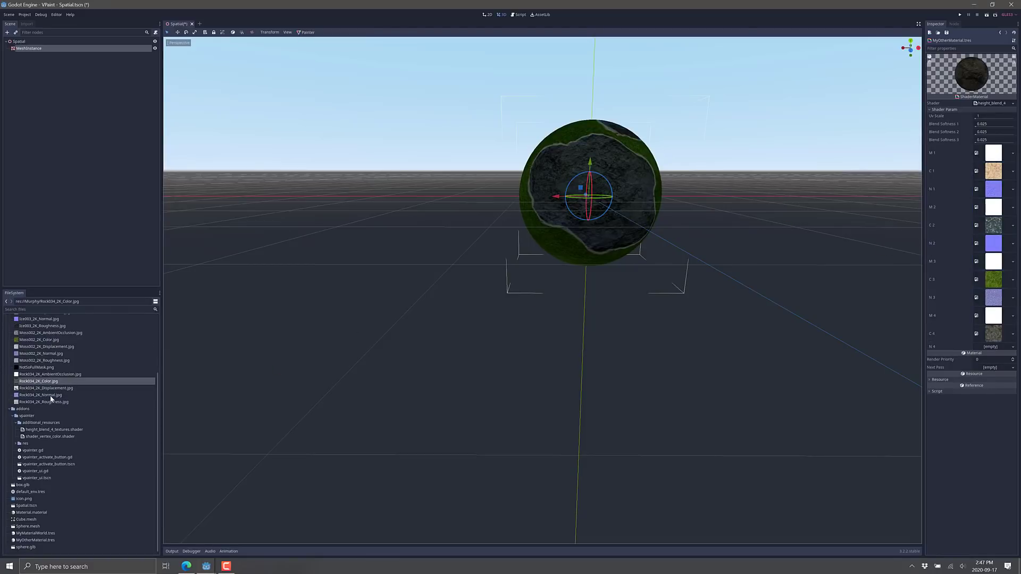
left_click_drag(42, 397, 993, 348)
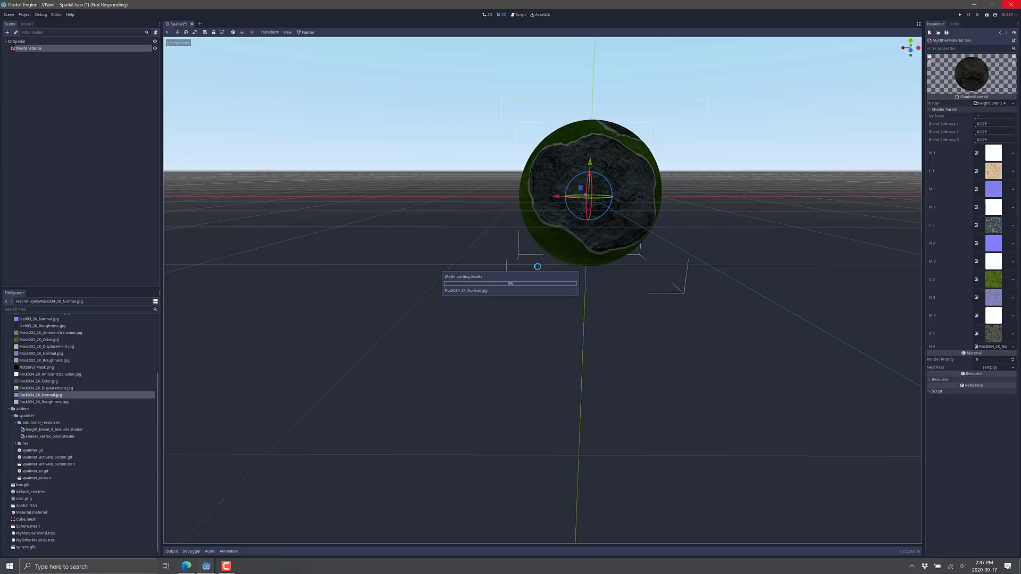
Examine how the assigned textures blend on the sphere from several sides.
right_click_drag(482, 222, 681, 226)
key("w")
key("a")
key("s")
key("a")
key("w")
key("s")
key("e")
key("d")
key("w")
key("s")
right_click_drag(558, 239, 556, 232)
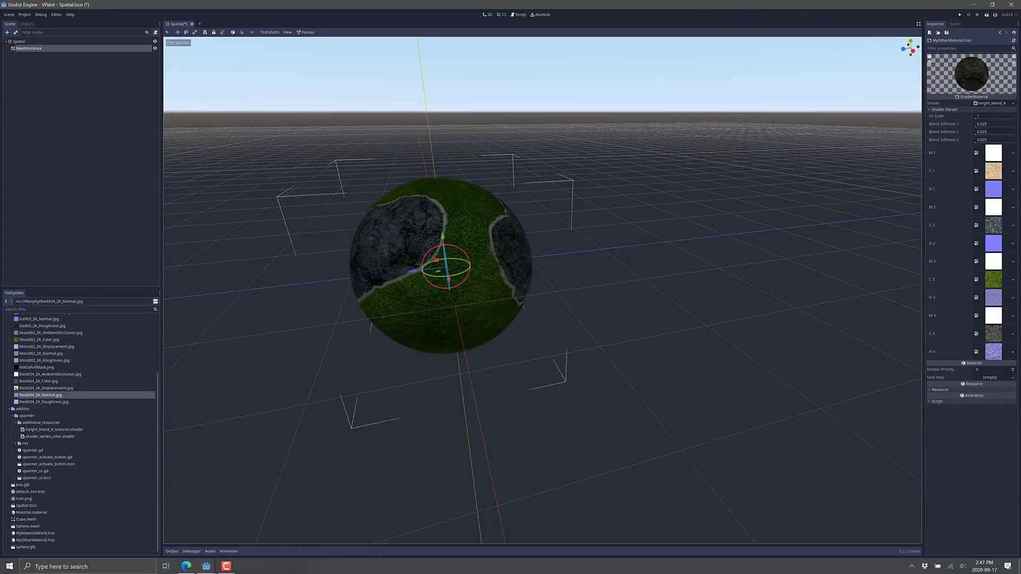
Activate the vertex painter on the MeshInstance, set the paint color to black and brush over the front of the sphere.
left_click(306, 32)
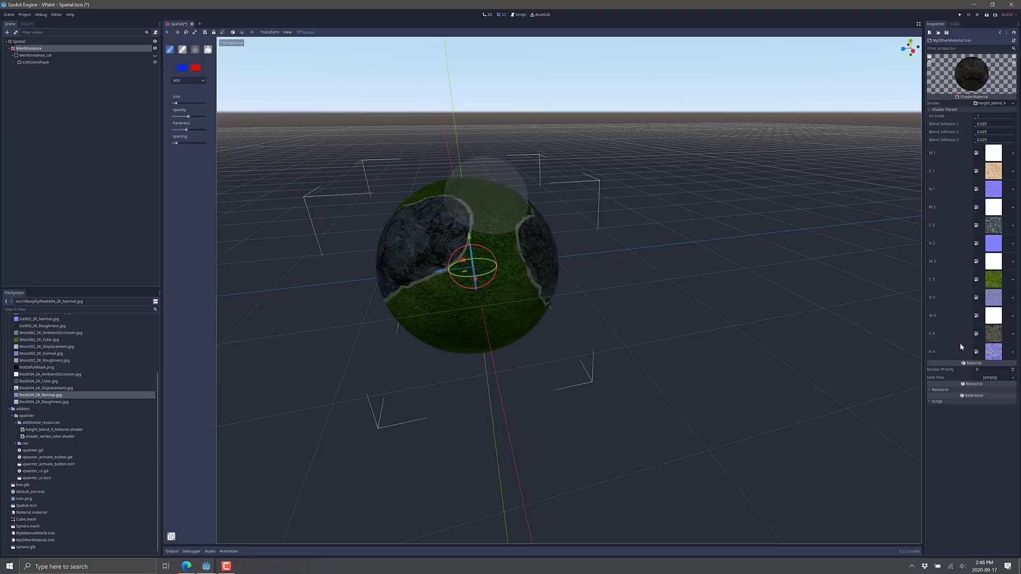
left_click(182, 67)
mouse_move(140, 63)
left_mouse_down()
mouse_move(113, 64)
mouse_move(82, 87)
left_mouse_up()
left_click(496, 204)
mouse_move(495, 203)
left_mouse_down()
mouse_move(474, 325)
mouse_move(480, 216)
mouse_move(521, 265)
mouse_move(433, 232)
mouse_move(491, 288)
mouse_move(452, 331)
mouse_move(560, 256)
left_mouse_up()
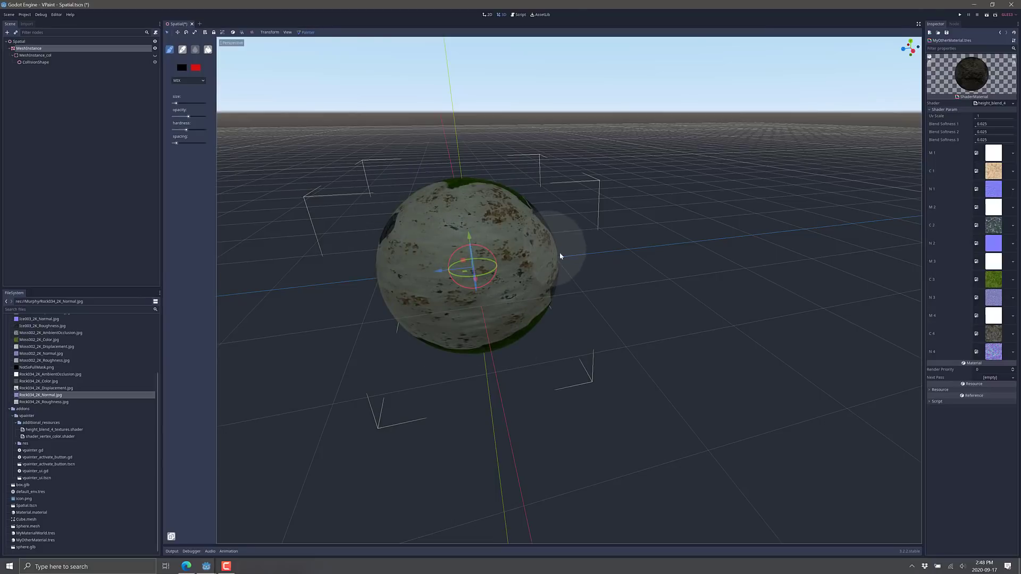
Fill the whole sphere with black using the fill tool.
left_click(208, 49)
left_click(492, 261)
right_click_drag(531, 392, 655, 417)
key("a")
key("d")
right_click_drag(510, 288, 422, 352)
key("s")
key("w")
Fill the whole sphere with the red secondary color.
left_click(195, 69)
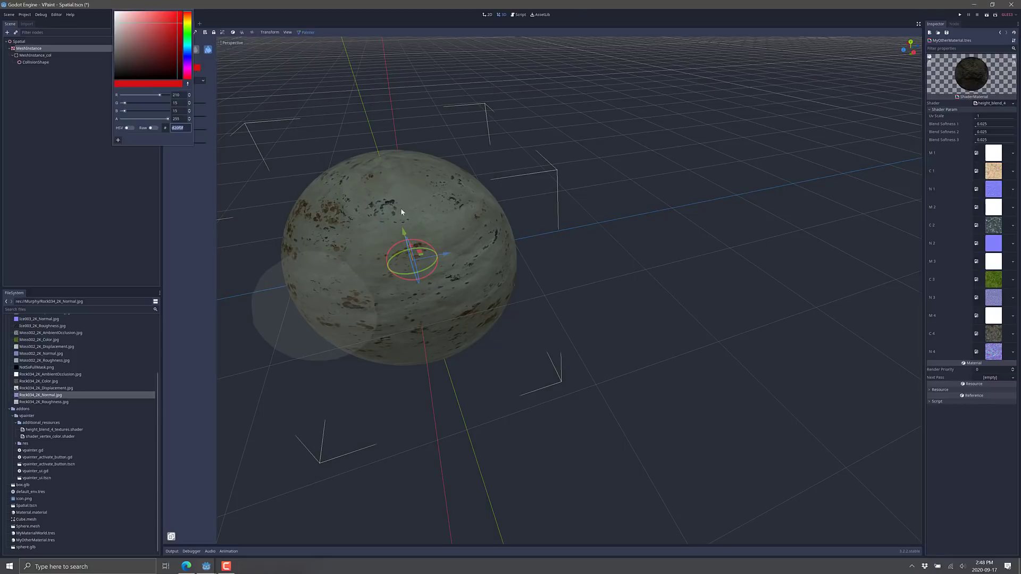
left_click(429, 215)
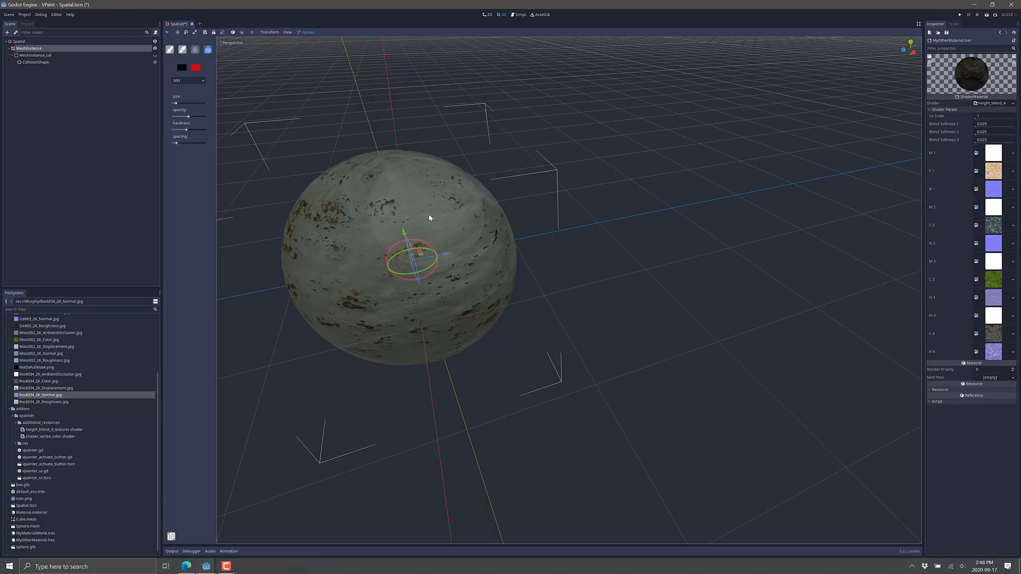
left_click(196, 67)
left_click(359, 218)
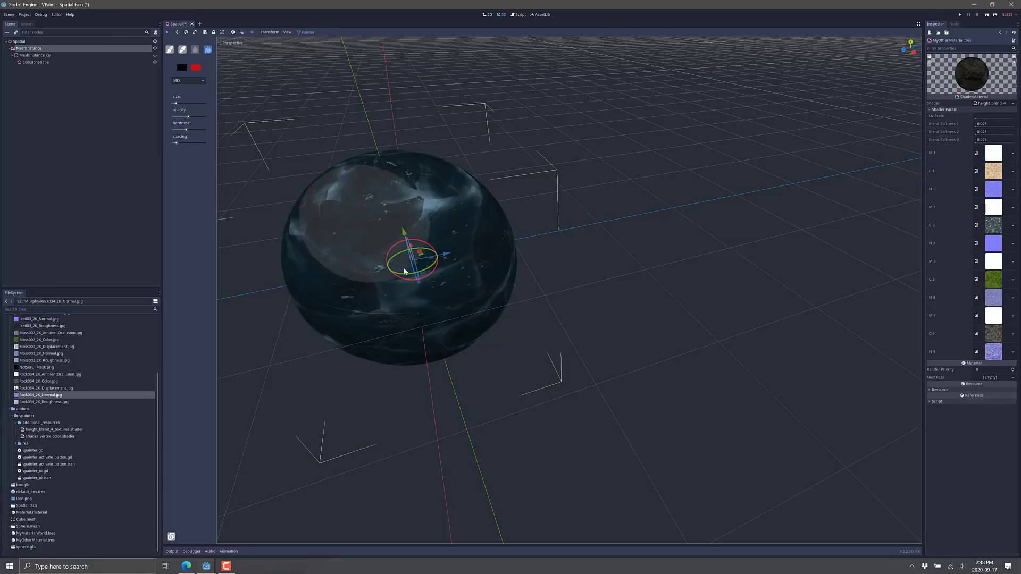
Brush the front of the sphere with black, and paint a blue patch in its center.
left_click(171, 50)
left_click(182, 67)
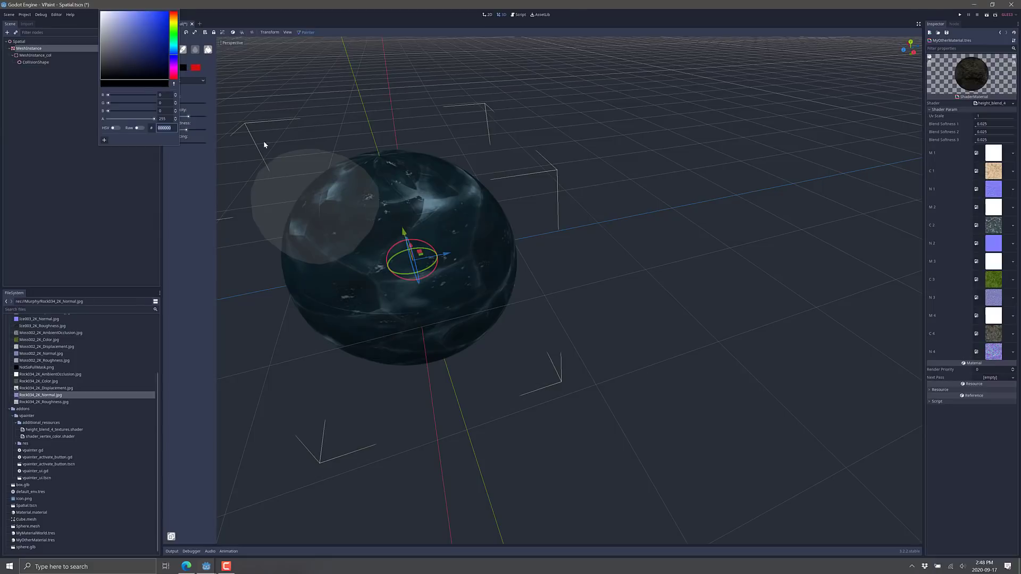
left_click(184, 309)
mouse_move(296, 187)
left_mouse_down()
mouse_move(444, 246)
mouse_move(453, 305)
mouse_move(401, 326)
mouse_move(341, 229)
mouse_move(345, 283)
mouse_move(479, 262)
mouse_move(479, 232)
mouse_move(497, 228)
left_mouse_up()
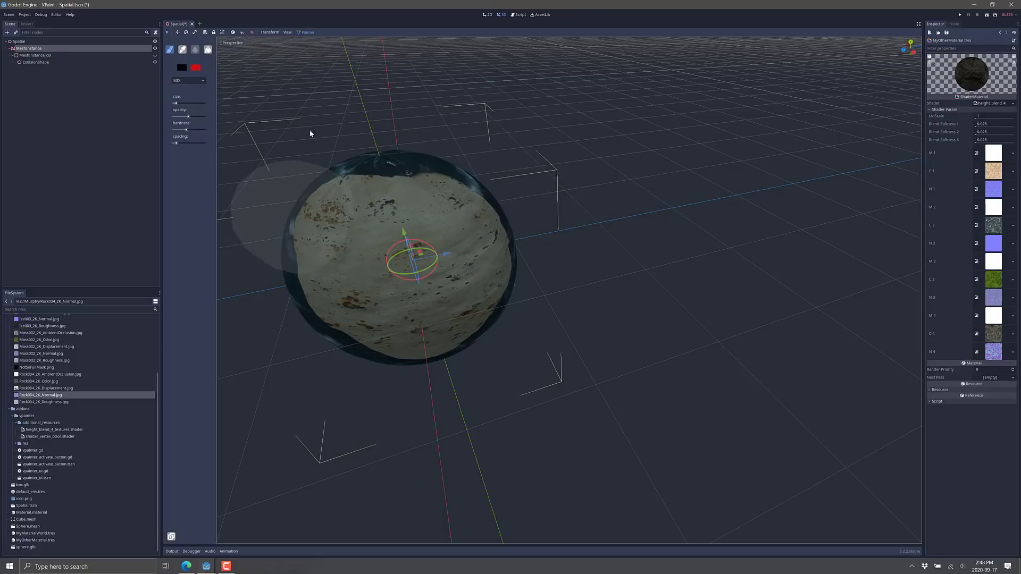
left_click(181, 68)
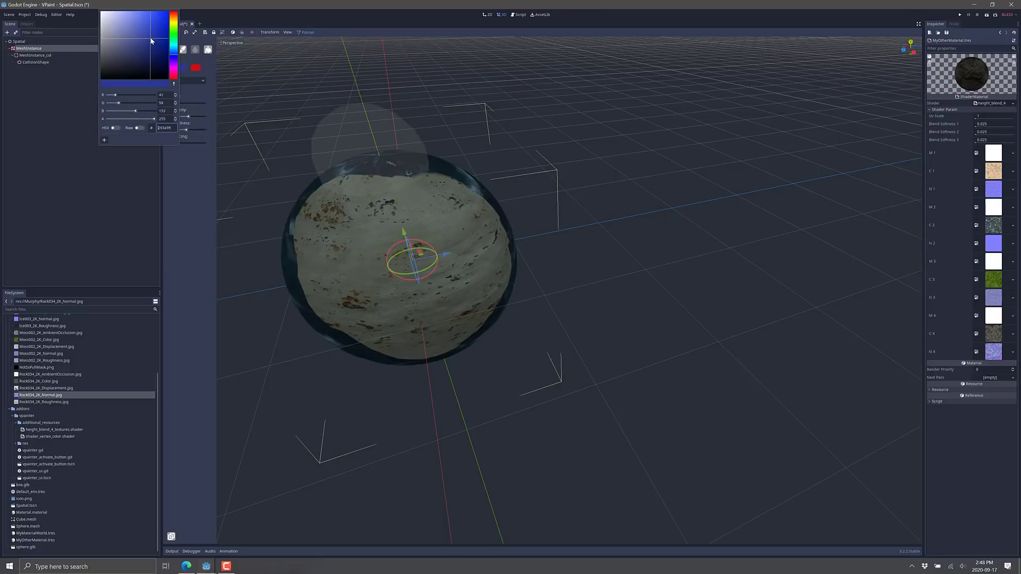
mouse_move(374, 269)
left_mouse_down()
mouse_move(449, 266)
mouse_move(426, 283)
mouse_move(500, 280)
left_mouse_up()
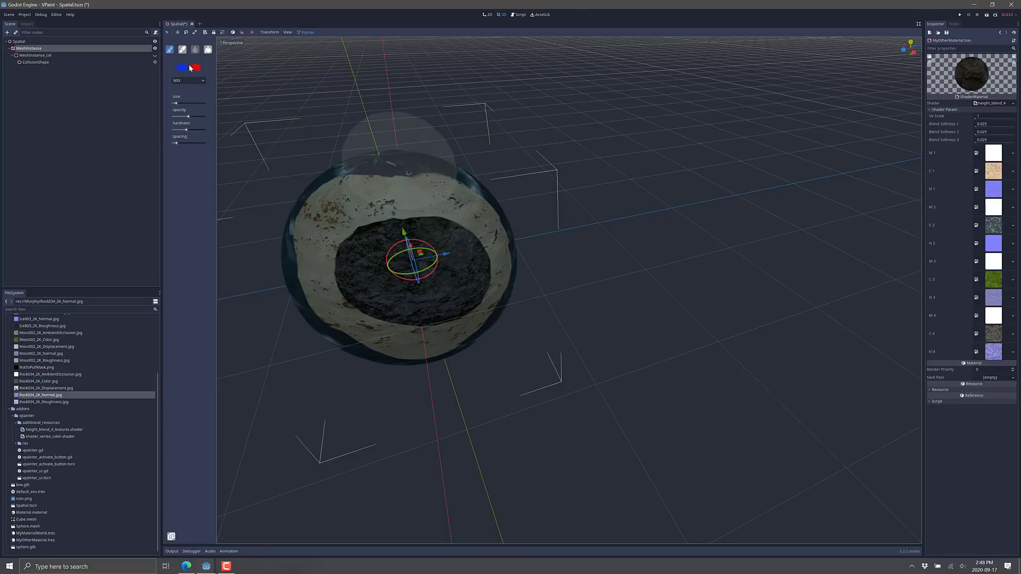
Brush dark green over most of the central patch, and expand the C 3 texture preview in the material.
left_click(181, 68)
left_click_drag(171, 42, 142, 59)
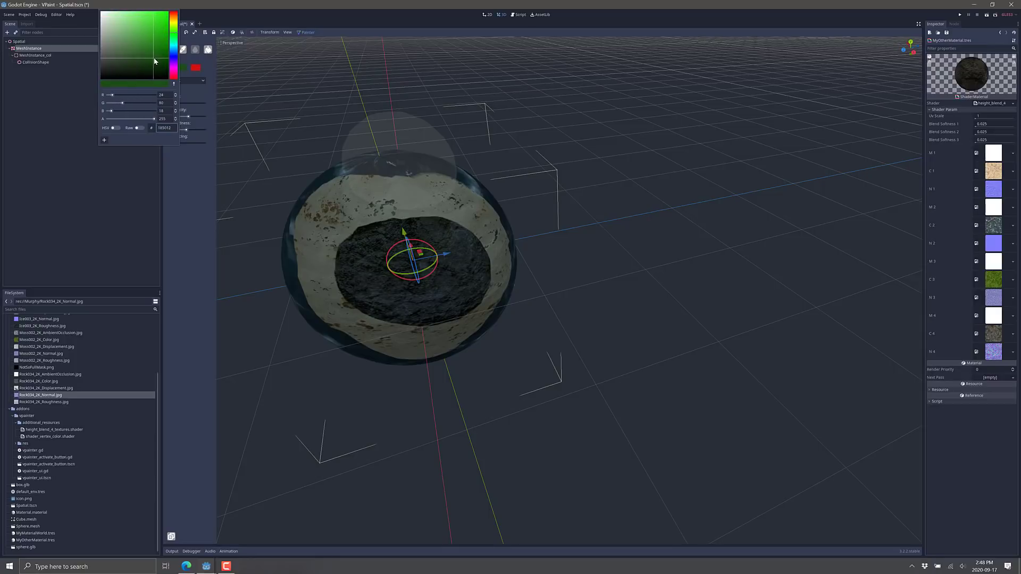
mouse_move(404, 287)
left_mouse_down()
mouse_move(398, 295)
mouse_move(376, 267)
mouse_move(432, 176)
left_mouse_up()
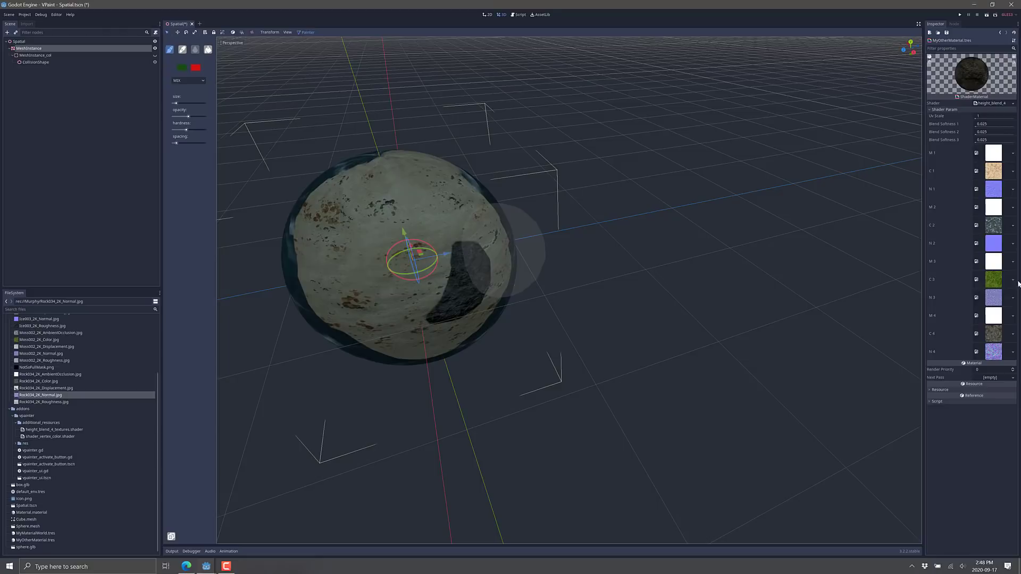
left_click(992, 280)
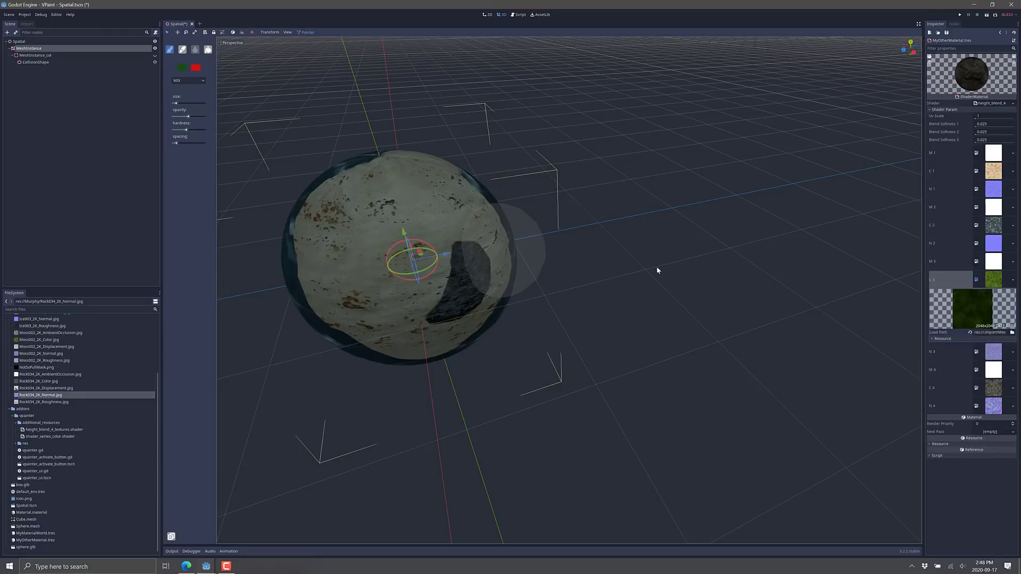
Set the paint color to white and brush a large patch on another side of the sphere.
mouse_move(543, 266)
left_mouse_down()
mouse_move(505, 250)
mouse_move(472, 288)
left_mouse_up()
mouse_move(425, 298)
middle_mouse_down()
mouse_move(606, 287)
mouse_move(708, 333)
mouse_move(433, 281)
middle_mouse_up()
mouse_move(447, 297)
left_mouse_down()
mouse_move(464, 309)
mouse_move(529, 313)
mouse_move(558, 333)
left_mouse_up()
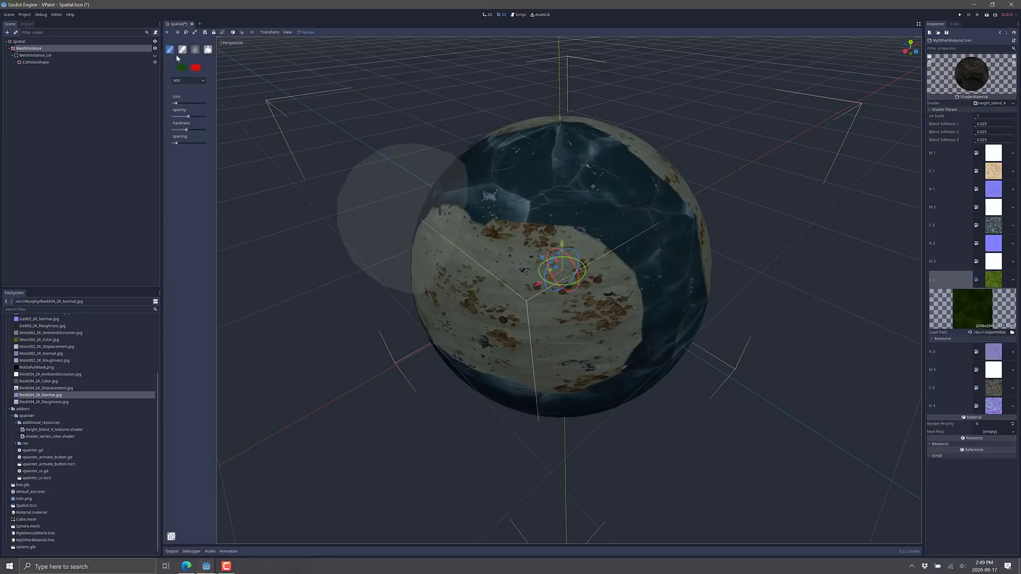
left_click(183, 67)
mouse_move(165, 56)
left_mouse_down()
mouse_move(166, 13)
mouse_move(114, 22)
mouse_move(92, 4)
left_mouse_up()
mouse_move(537, 270)
left_mouse_down()
mouse_move(568, 259)
mouse_move(614, 268)
mouse_move(632, 256)
mouse_move(532, 218)
left_mouse_up()
left_click(184, 71)
mouse_move(604, 244)
left_mouse_down()
mouse_move(547, 274)
mouse_move(542, 316)
left_mouse_up()
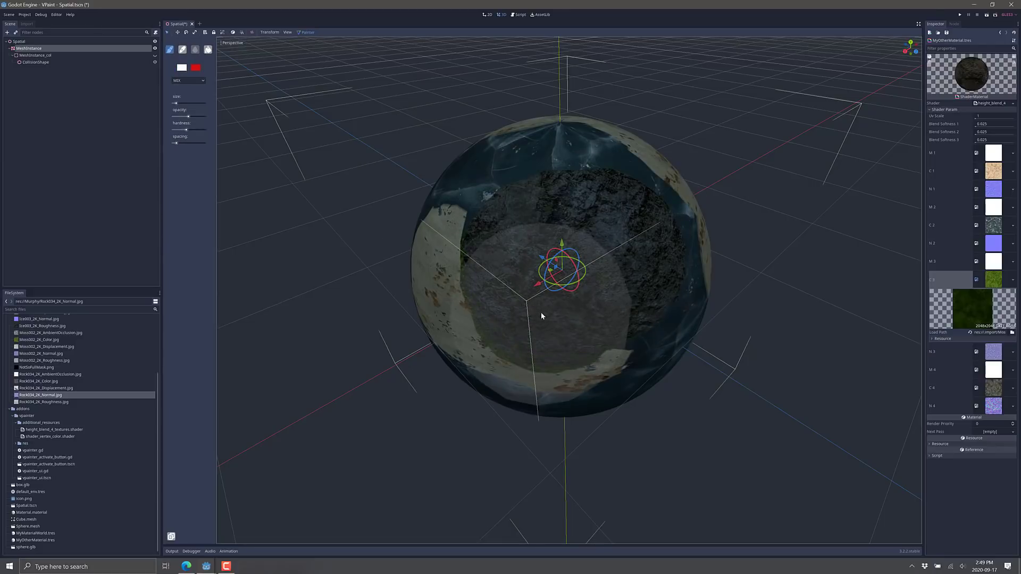
Set the paint color to bright green and brush over most of the rock patch.
left_click(182, 68)
left_click(139, 48)
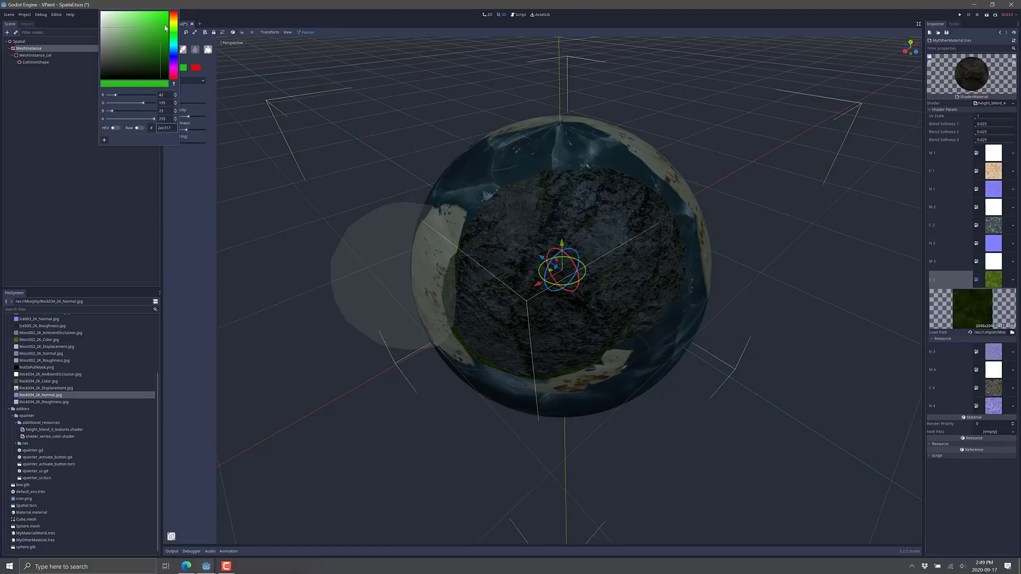
mouse_move(479, 240)
left_mouse_down()
mouse_move(554, 269)
mouse_move(570, 248)
mouse_move(484, 269)
left_mouse_up()
Choose the fill tool, set the paint color to white and fill the whole sphere.
left_click(208, 49)
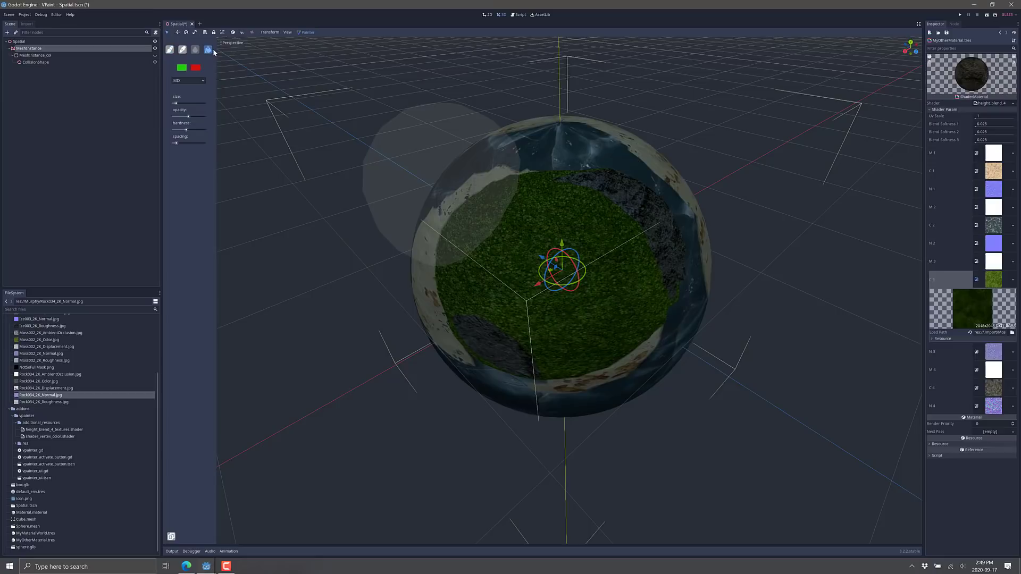
left_click(186, 68)
left_click_drag(123, 67, 100, 11)
left_click(601, 283)
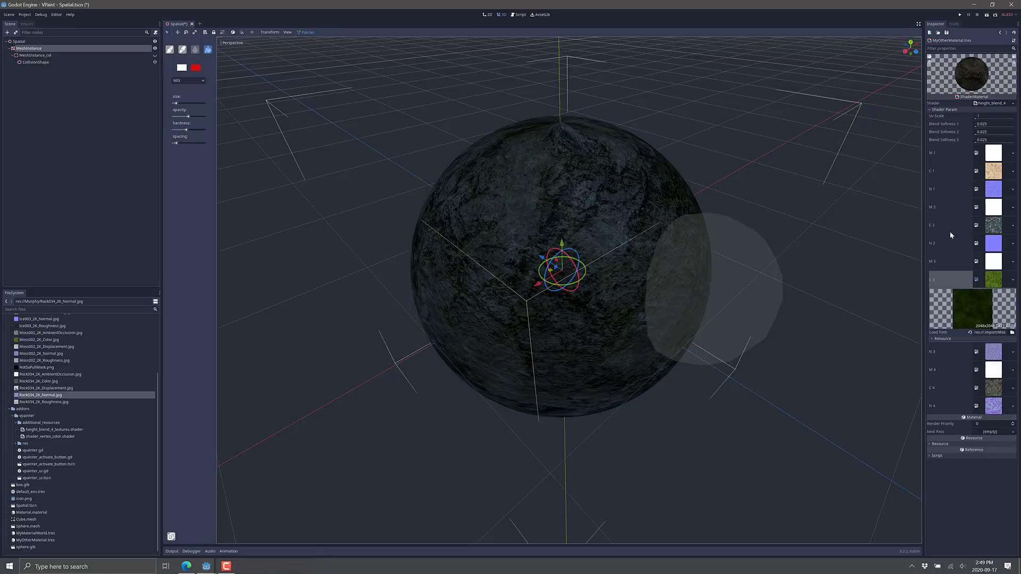
Change the paint color to bright green and fill the whole sphere with it.
left_click(182, 67)
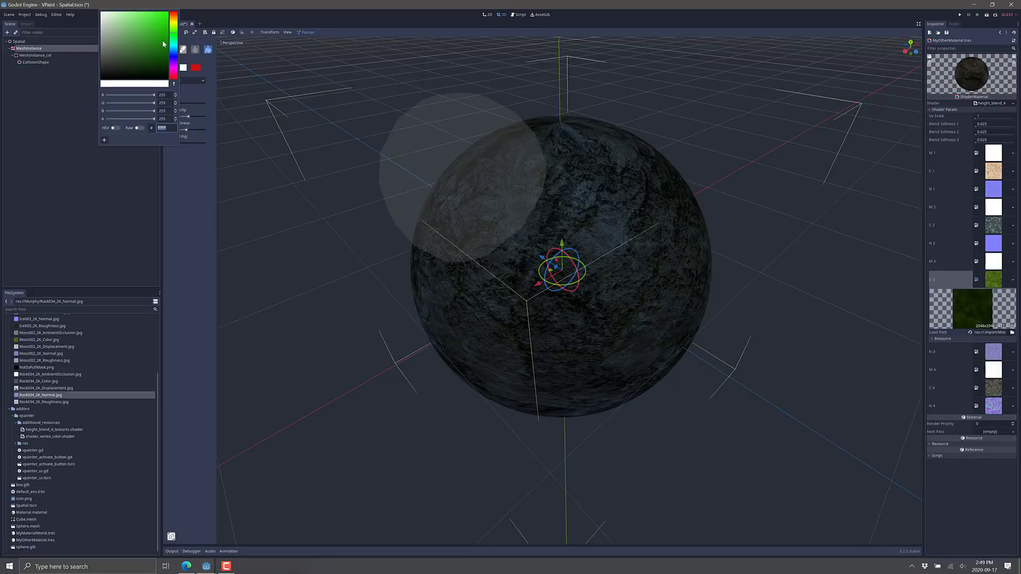
left_click_drag(164, 42, 171, 17)
left_click(527, 229)
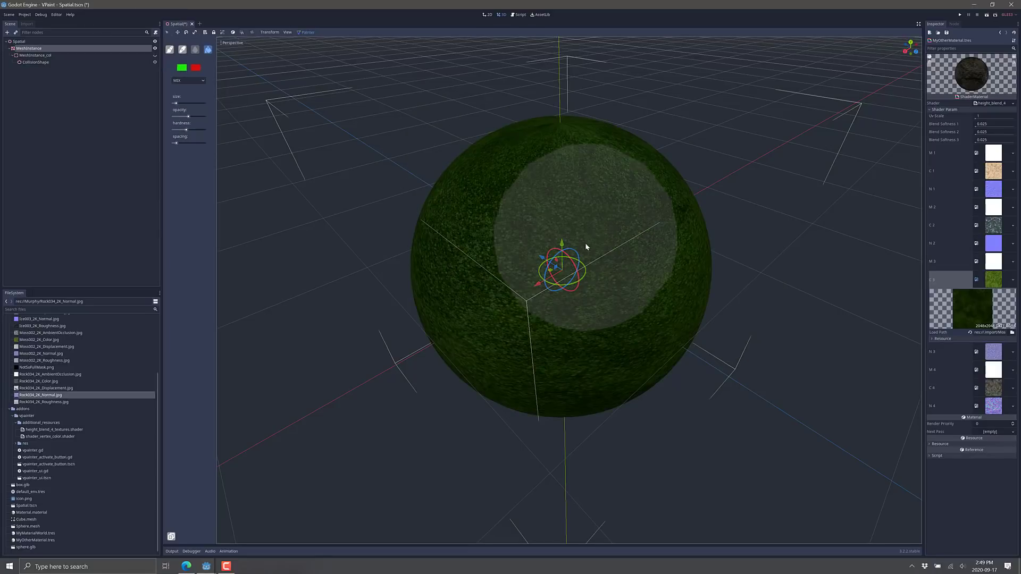
Reselect the sphere's MeshInstance and reactivate the vertex painter.
left_click(182, 67)
left_click(130, 42)
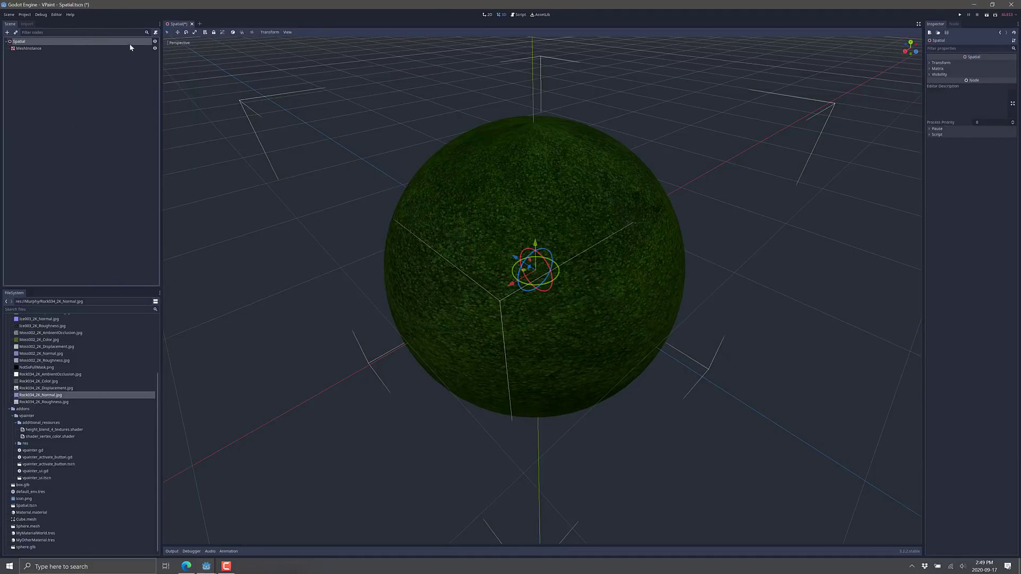
left_click(557, 217)
left_click(325, 32)
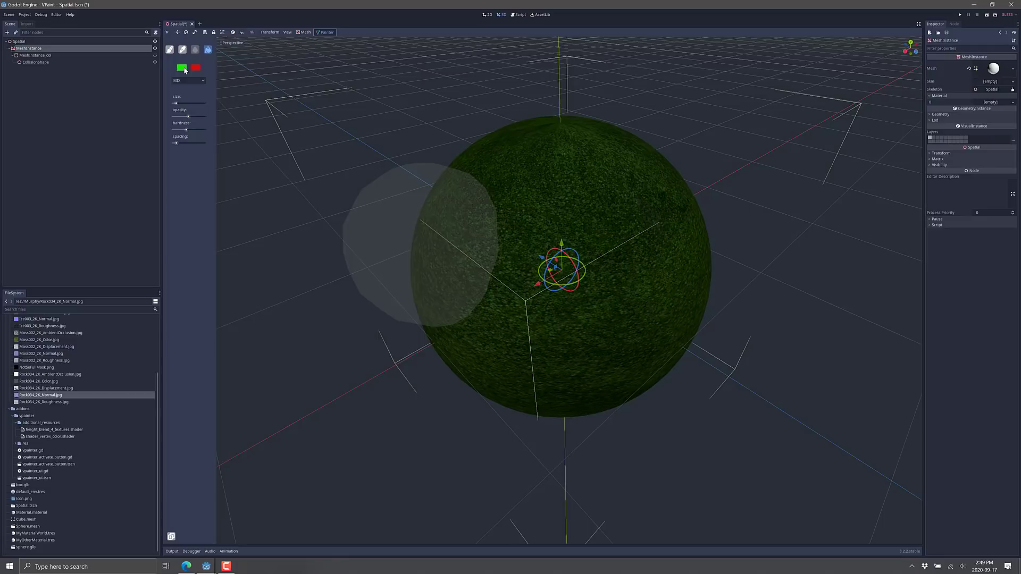
Set the paint color back to white and fill the entire sphere, with the painter and fill tool active.
left_click(182, 67)
left_click_drag(160, 22, 97, 9)
left_click(210, 48)
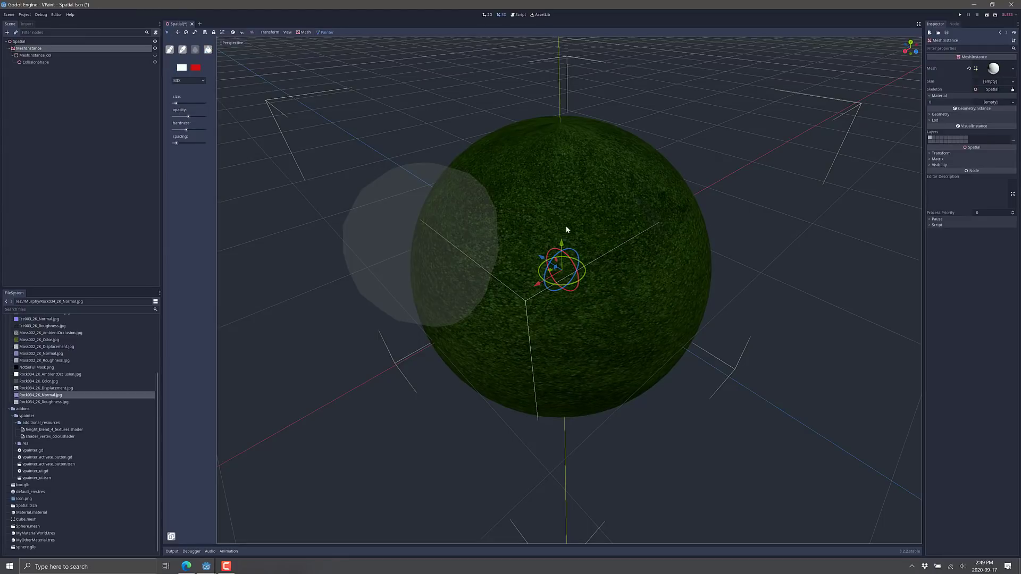
left_click_drag(566, 227, 566, 233)
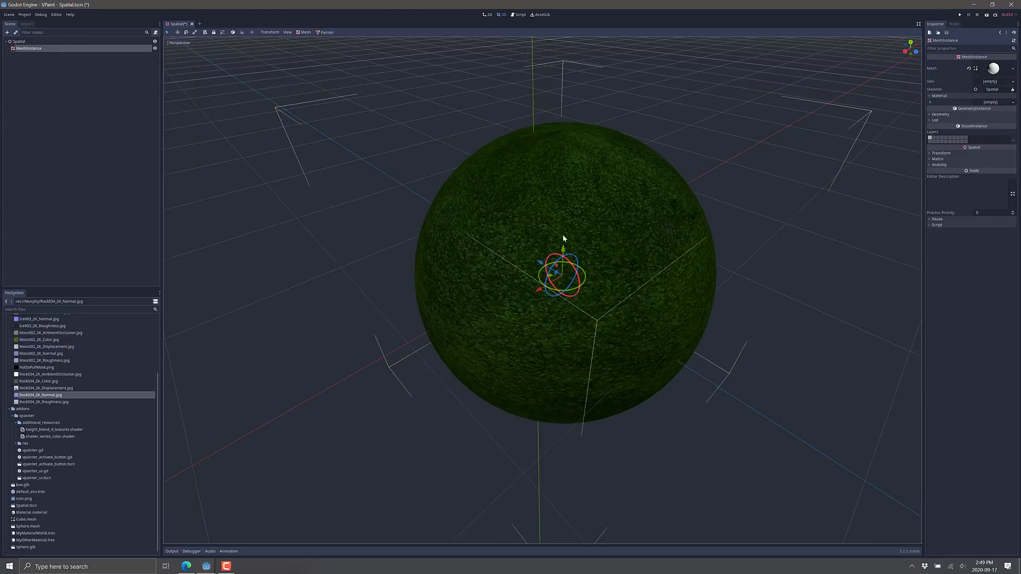
left_click(325, 33)
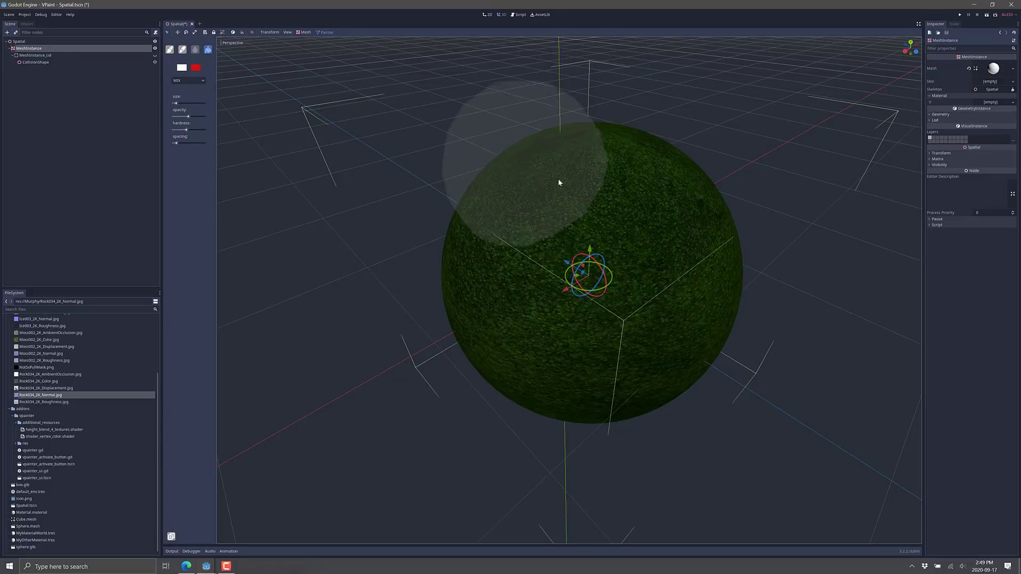
left_click(598, 187)
Set the paint color to a medium green and reduce the size of the paint brush.
left_click(181, 68)
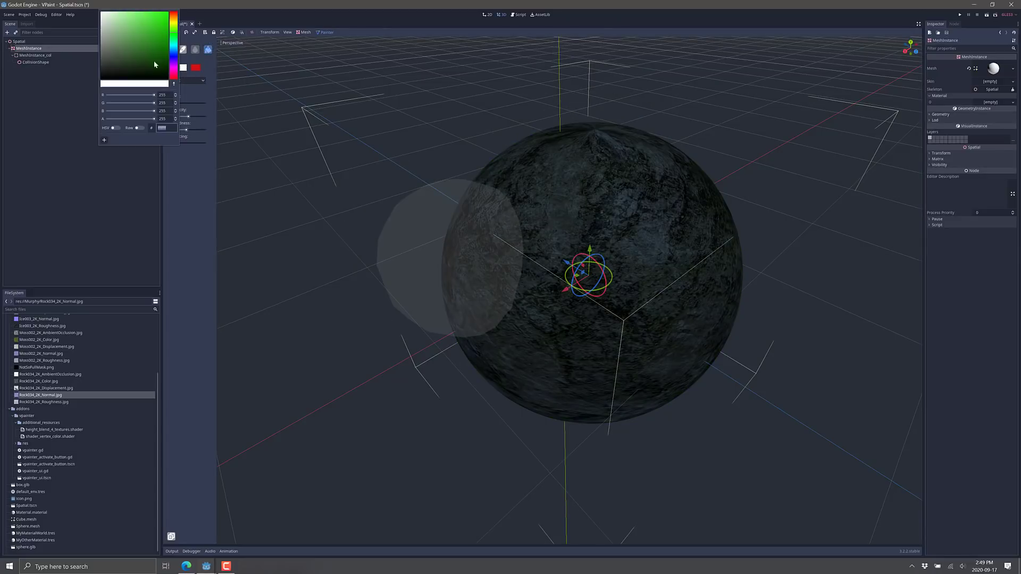
left_click(174, 54)
left_click(200, 162)
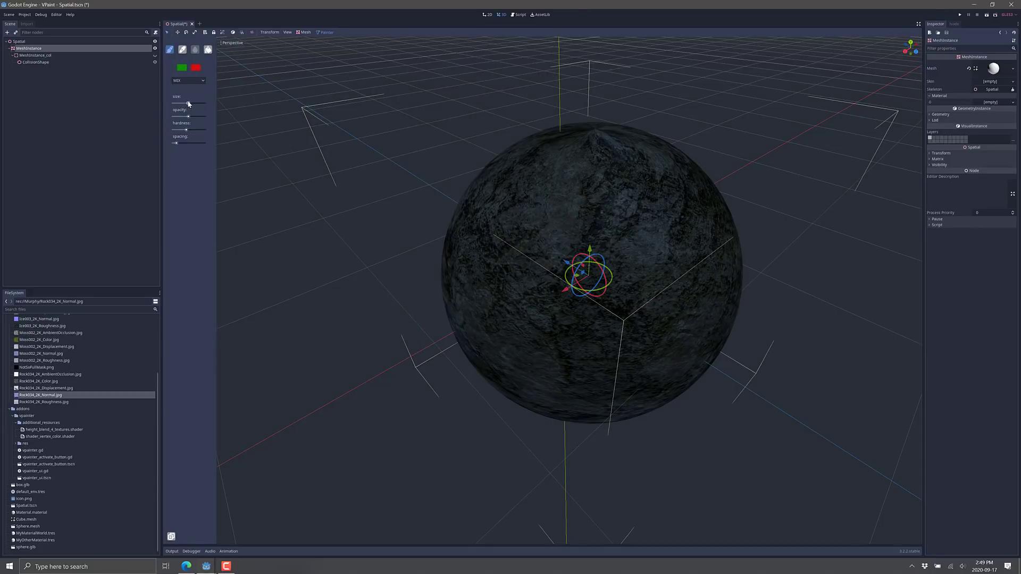
left_click_drag(176, 103, 175, 105)
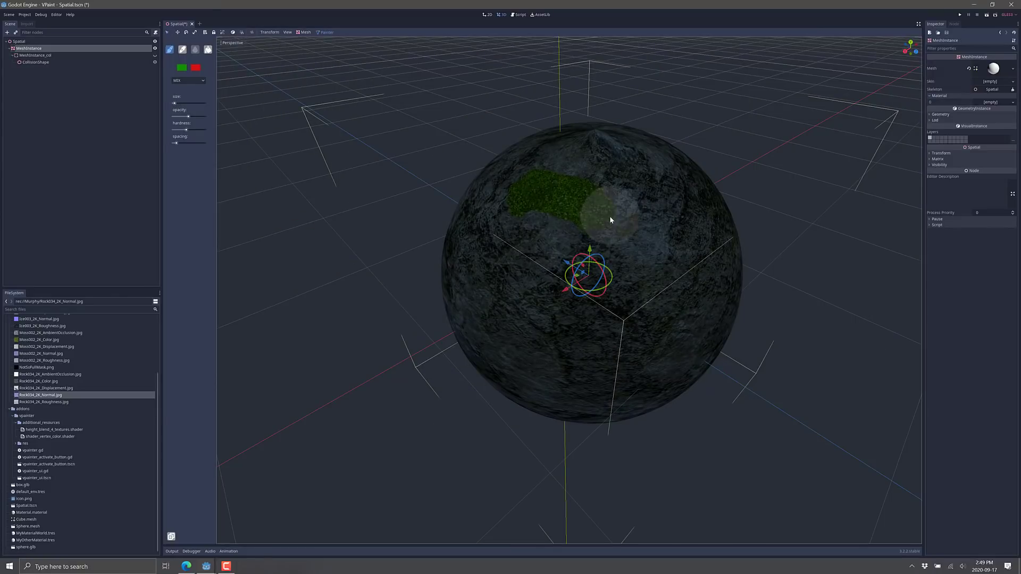
Brush green moss strokes across the front of the sphere, lowering the brush hardness and opacity between strokes.
left_click_drag(612, 219, 652, 205)
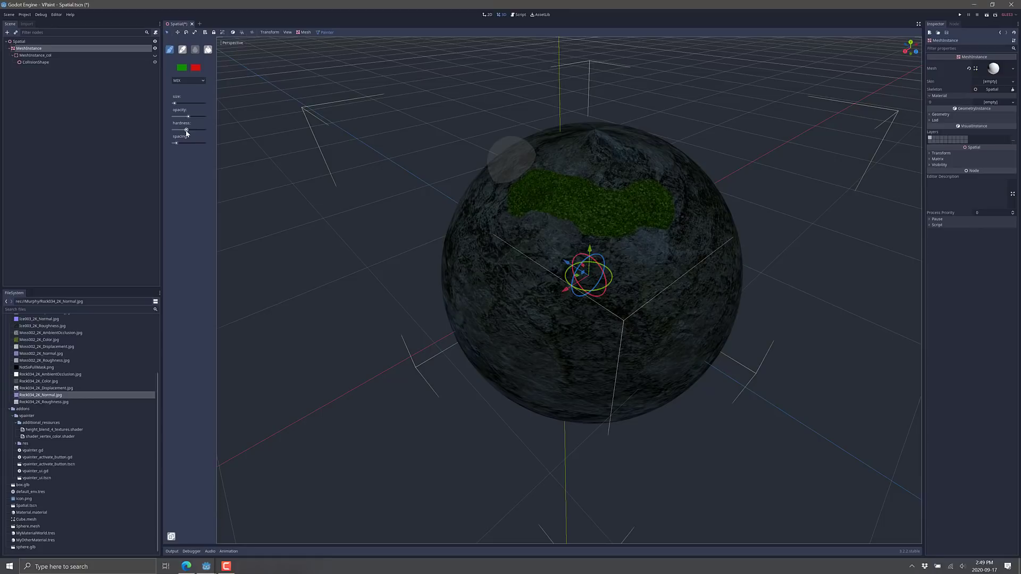
left_click_drag(180, 131, 175, 130)
left_click_drag(502, 219, 551, 292)
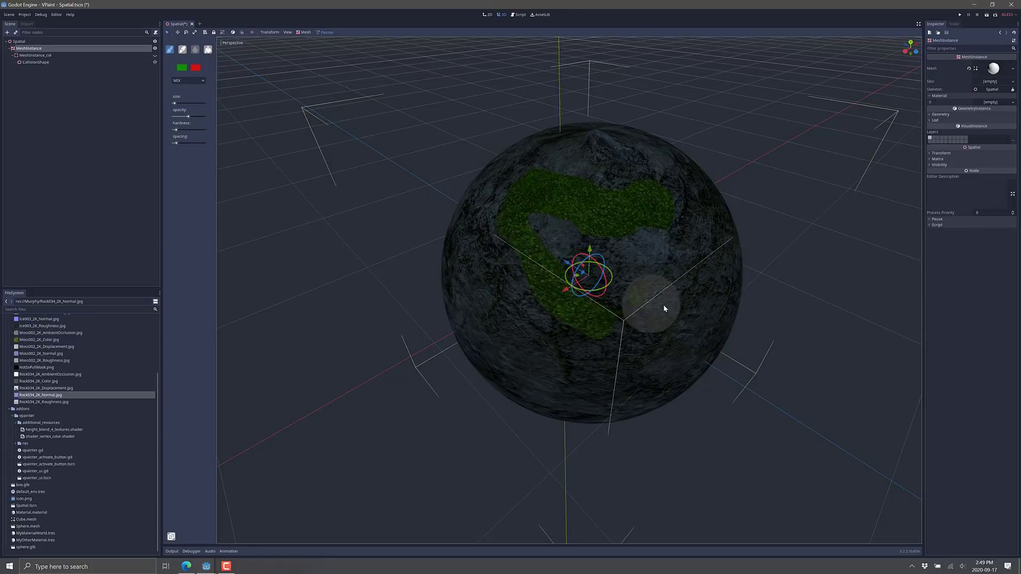
left_click_drag(189, 117, 181, 117)
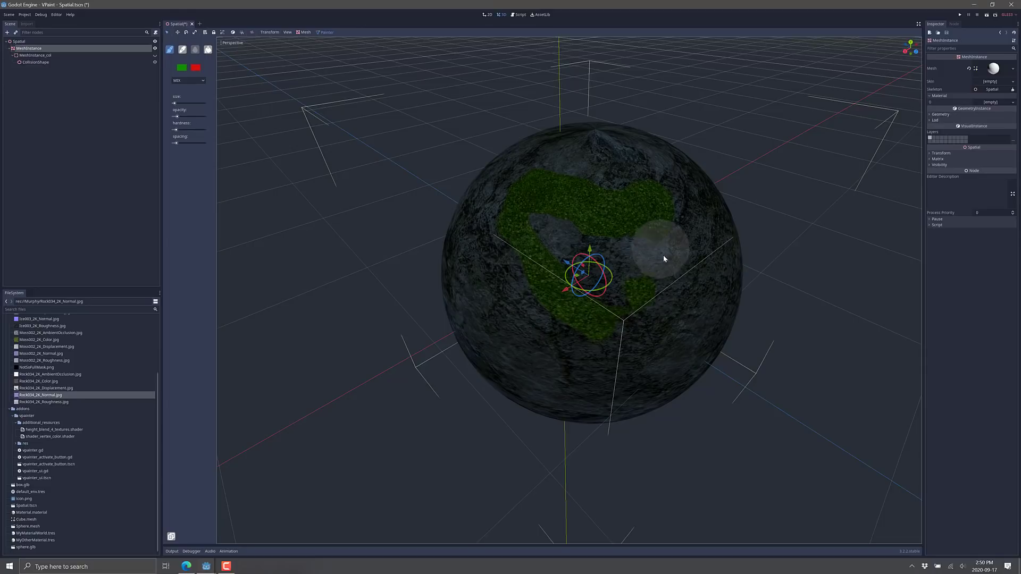
left_click_drag(648, 242, 569, 287)
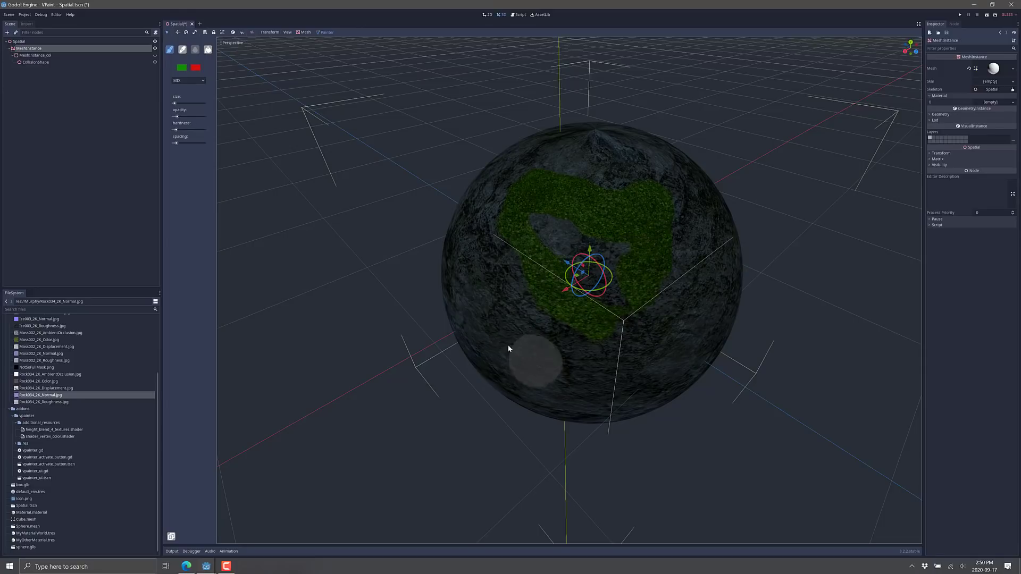
left_click_drag(518, 323, 559, 340)
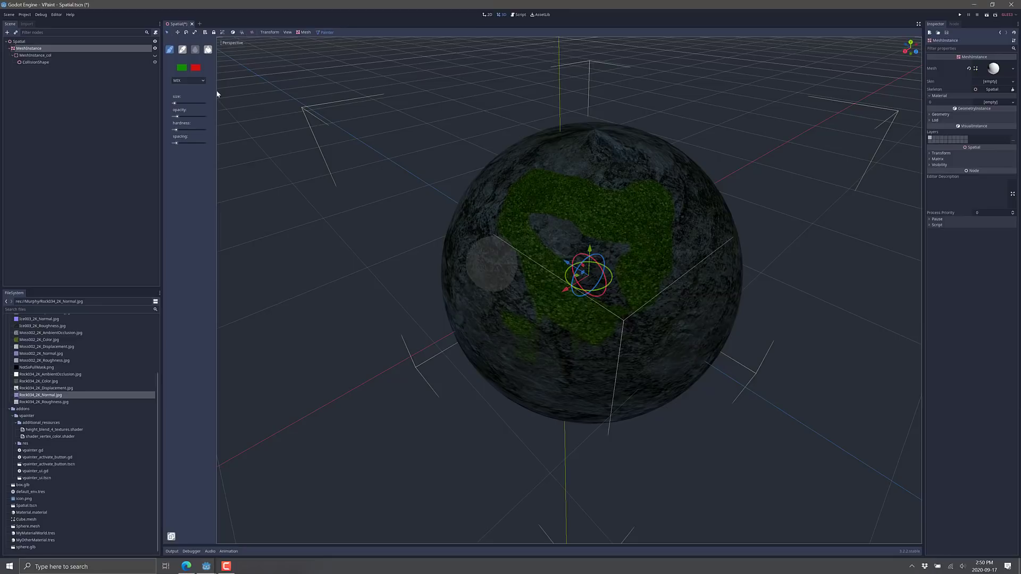
Extend the moss area with further green brush strokes around the middle of the sphere, keeping the current paint colors.
left_click(181, 68)
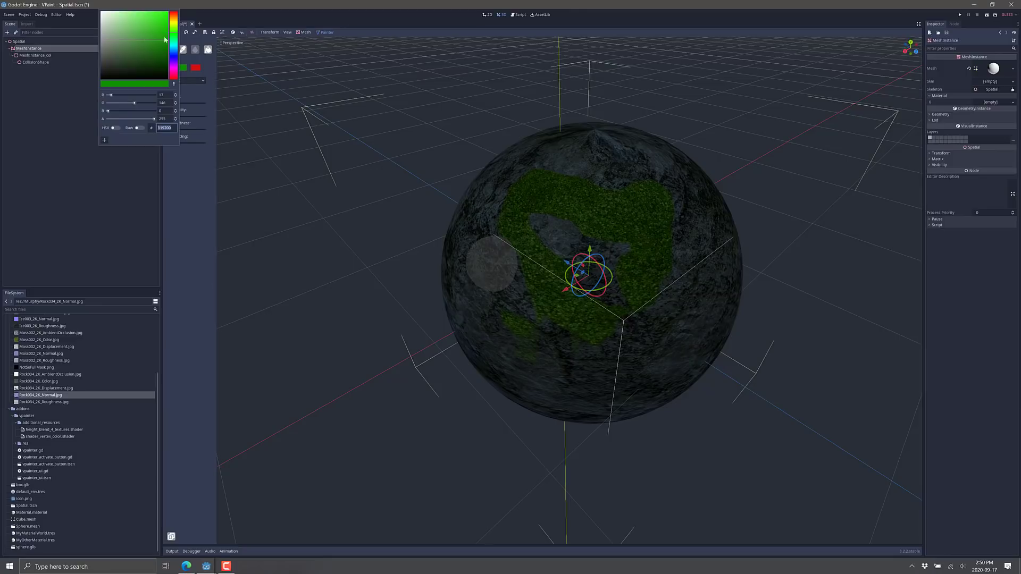
left_click(196, 67)
left_click(196, 67)
left_click(711, 287)
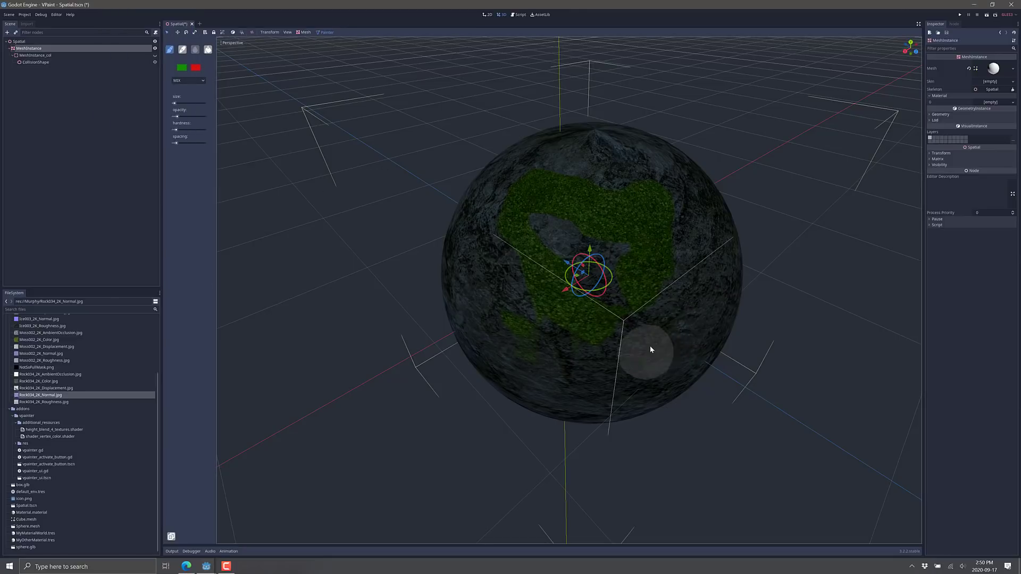
left_click_drag(636, 269, 693, 240)
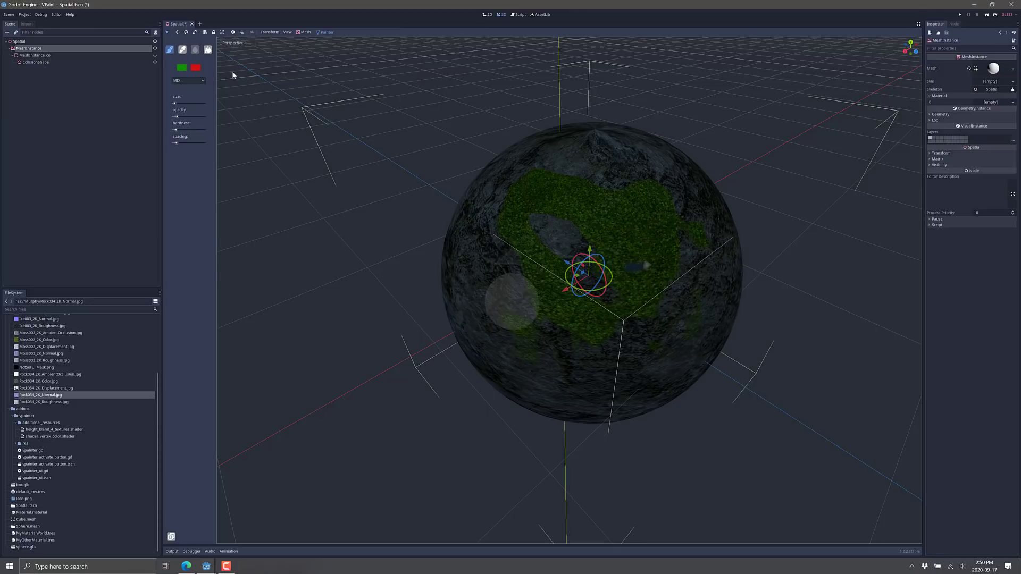
Change the secondary paint color from red to pure blue.
left_click(194, 68)
left_click(158, 30)
left_click_drag(187, 45, 188, 56)
left_click_drag(171, 22, 182, 11)
left_click(587, 283)
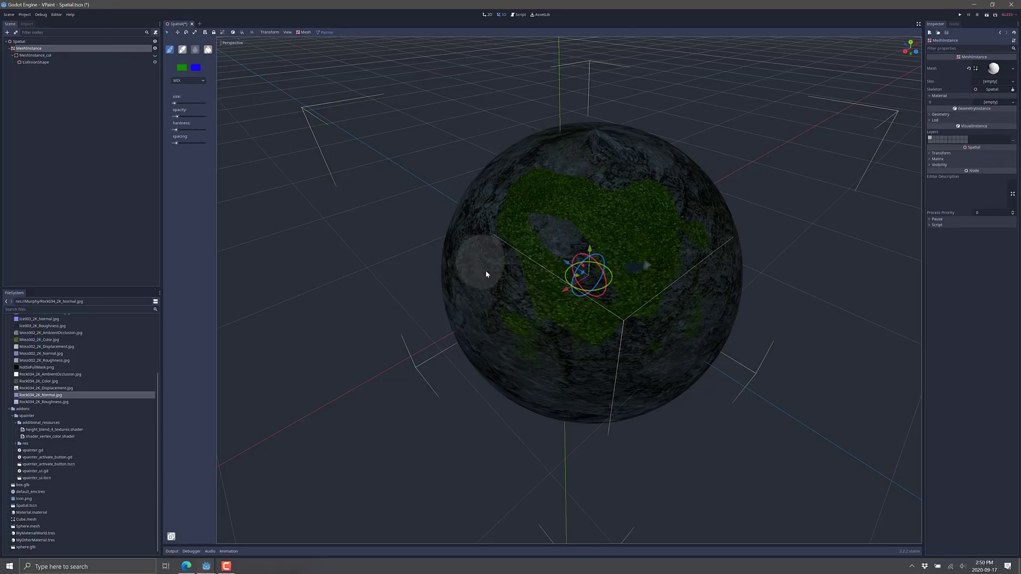
Raise the brush opacity and hardness and paint over parts of the moss with the blue secondary color.
left_click_drag(178, 116, 193, 131)
mouse_move(521, 188)
left_mouse_down()
mouse_move(547, 170)
mouse_move(652, 204)
mouse_move(668, 268)
mouse_move(660, 232)
mouse_move(637, 363)
mouse_move(513, 143)
left_mouse_up()
right_click_drag(512, 143, 569, 165)
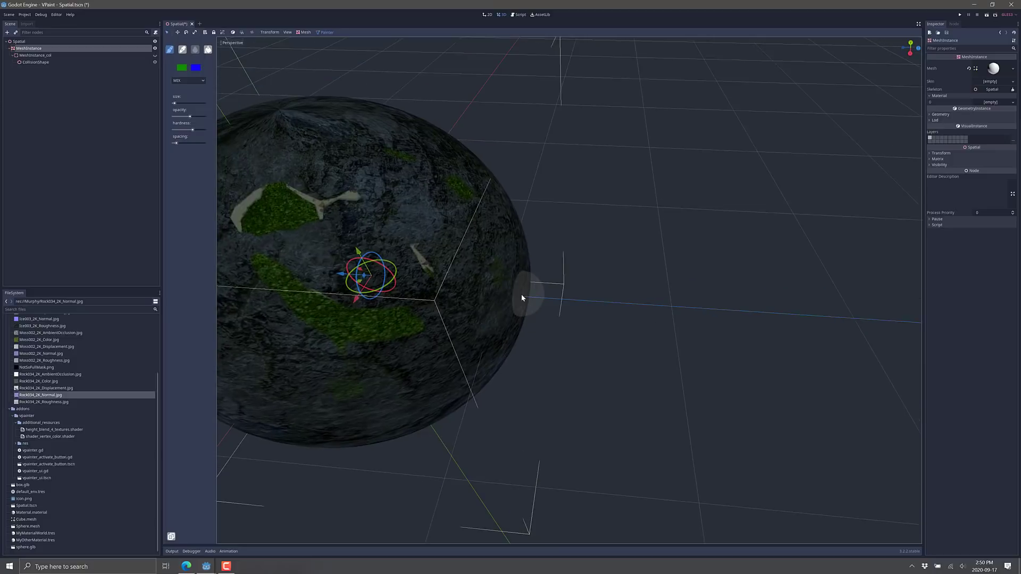
middle_click_drag(521, 298, 495, 217)
scroll(556, 316, "up", 1)
Fill the whole sphere with the green paint color using the SUBTRACT blend mode.
left_click(209, 50)
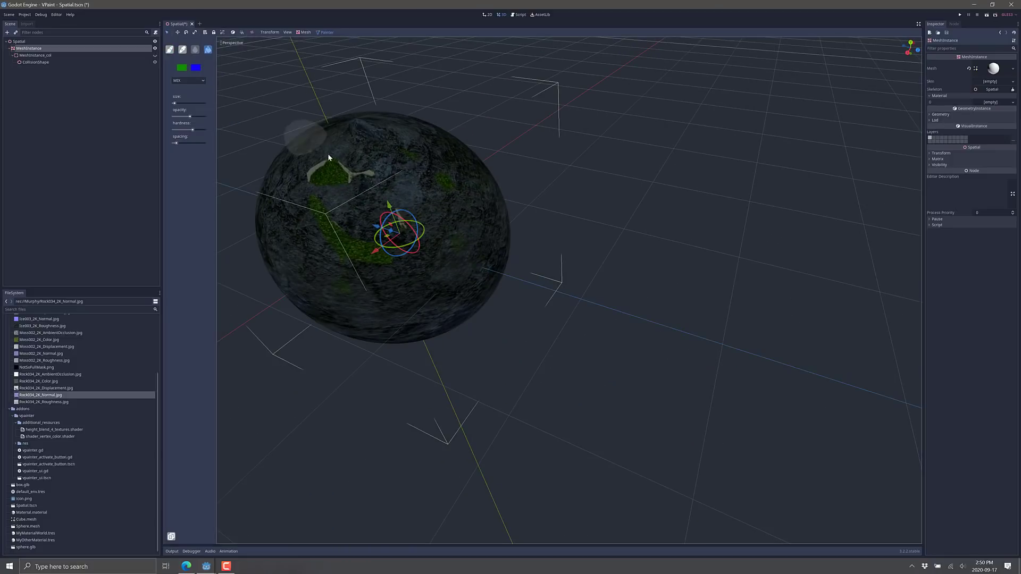
left_click(310, 171)
left_click(188, 80)
left_click(188, 101)
left_click(299, 158)
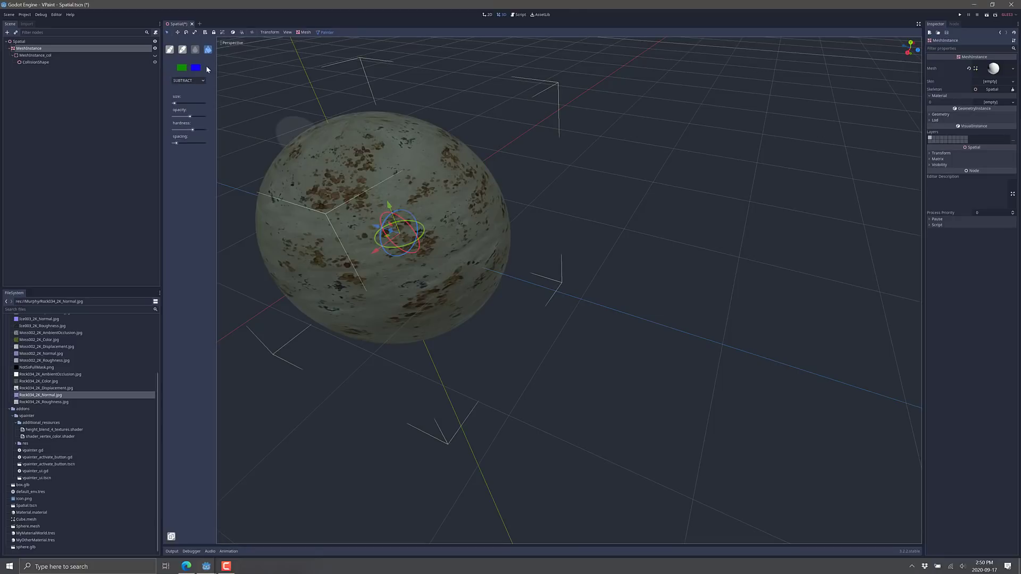
Switch the blend mode to ADD and brush the green paint color across the middle of the sphere.
left_click(194, 81)
left_click(181, 95)
left_click(170, 49)
mouse_move(340, 160)
left_mouse_down()
mouse_move(415, 239)
mouse_move(375, 183)
mouse_move(402, 190)
mouse_move(455, 234)
mouse_move(451, 197)
mouse_move(468, 213)
left_mouse_up()
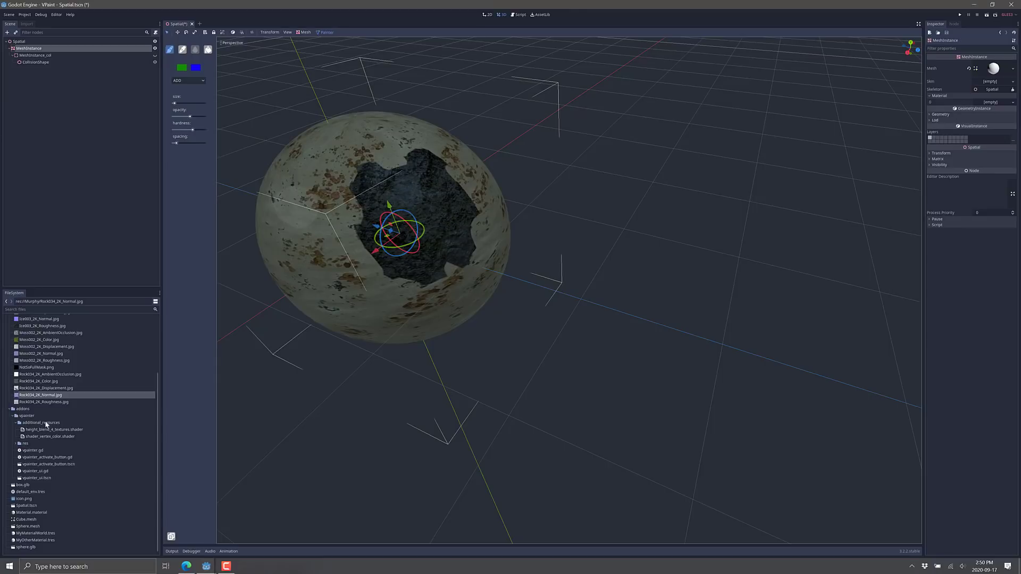
Open MyOtherMaterial.tres and raise its Blend Softness 1 to 0.44, also increasing Blend Softness 2 and 3.
double_click(32, 540)
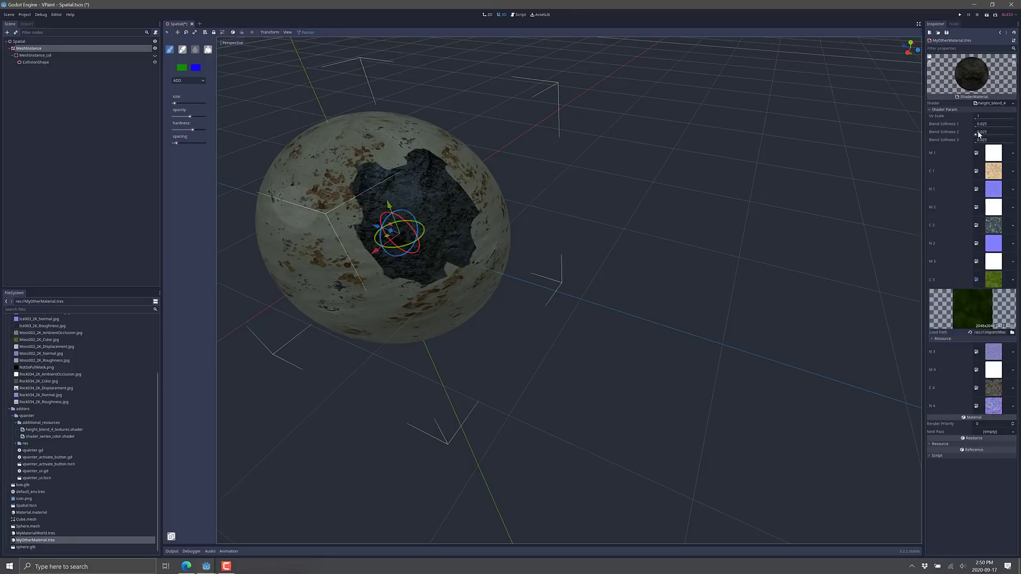
mouse_move(977, 134)
left_mouse_down()
mouse_move(1006, 142)
mouse_move(987, 125)
mouse_move(1005, 125)
mouse_move(993, 125)
left_mouse_up()
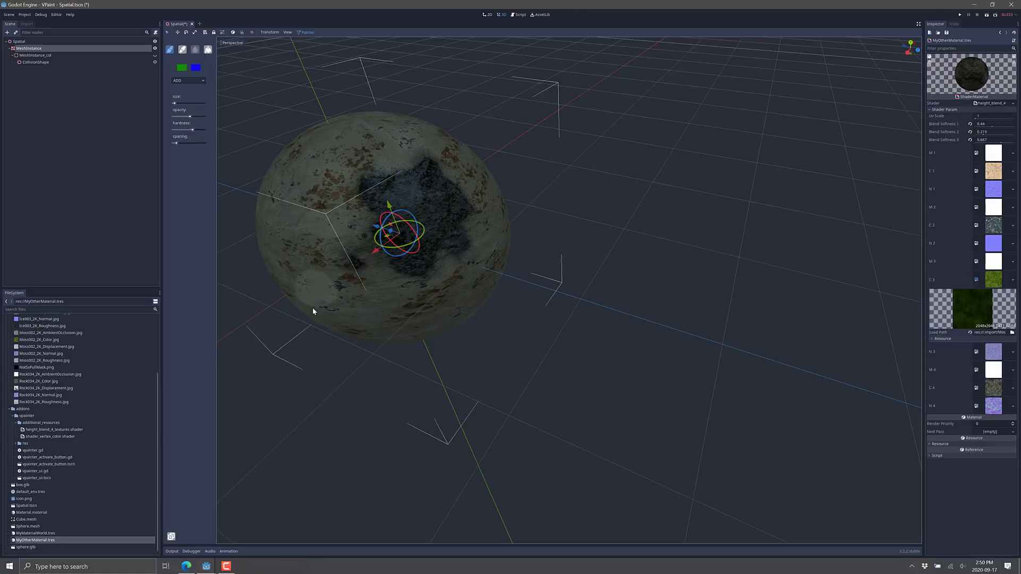
Paint more ADD-mode strokes over the lower and upper parts of the sphere with the softened texture blending.
mouse_move(312, 308)
left_mouse_down()
mouse_move(344, 209)
mouse_move(388, 305)
left_mouse_up()
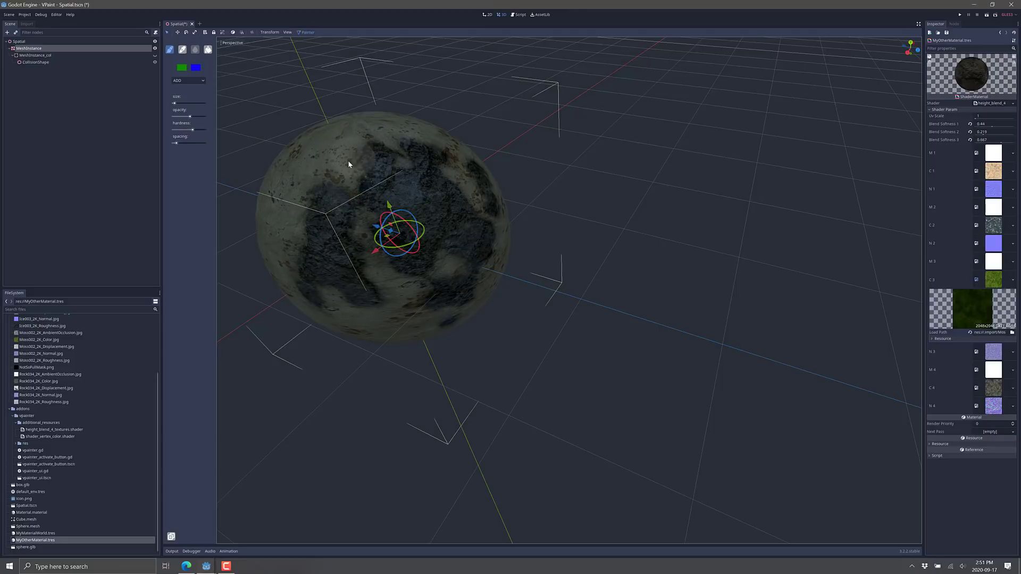
left_click_drag(348, 164, 315, 145)
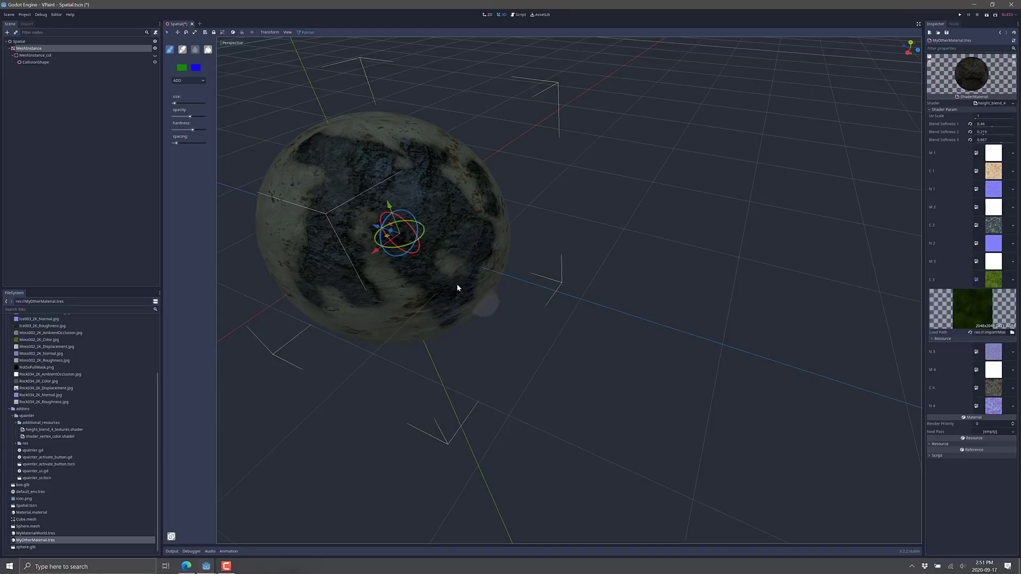
mouse_move(451, 274)
left_mouse_down()
mouse_move(389, 319)
mouse_move(416, 295)
left_mouse_up()
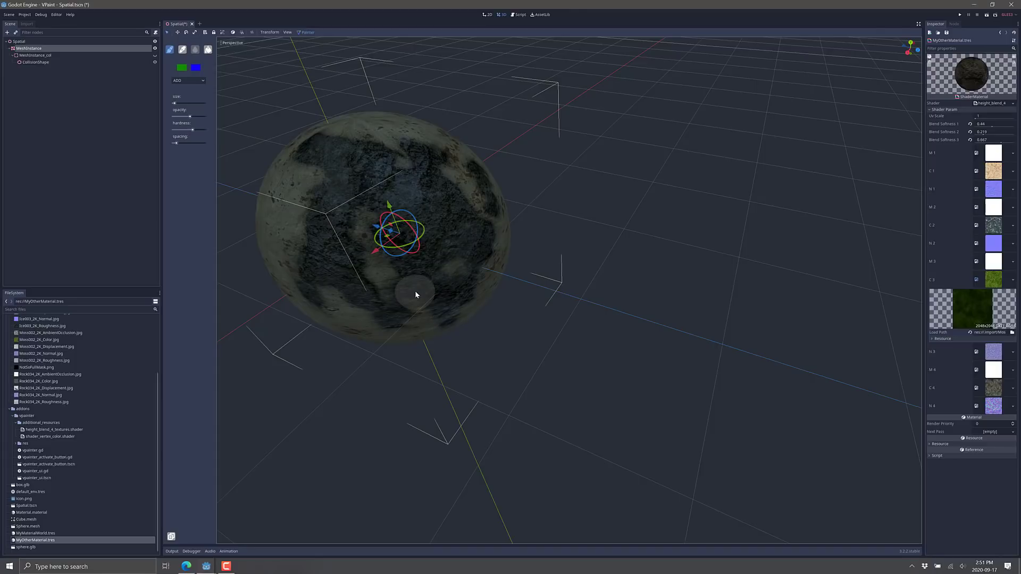
Switch to the VPainter GitHub page in the browser and examine its addons/vpainter folder, including the additional_resources shaders.
key("alt+Tab")
key("alt+Tab")
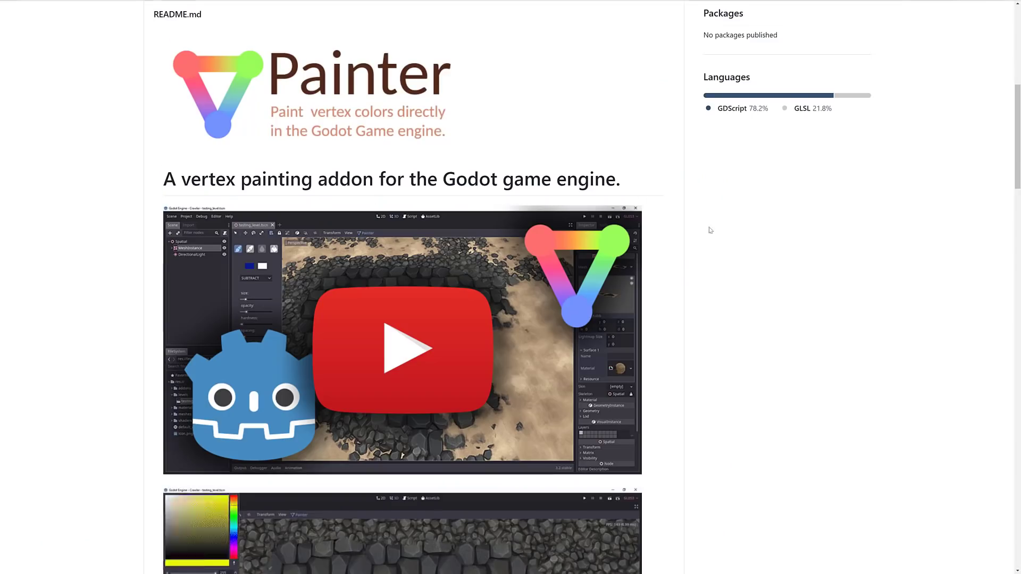
scroll(756, 255, "up", 1)
scroll(771, 262, "up", 7)
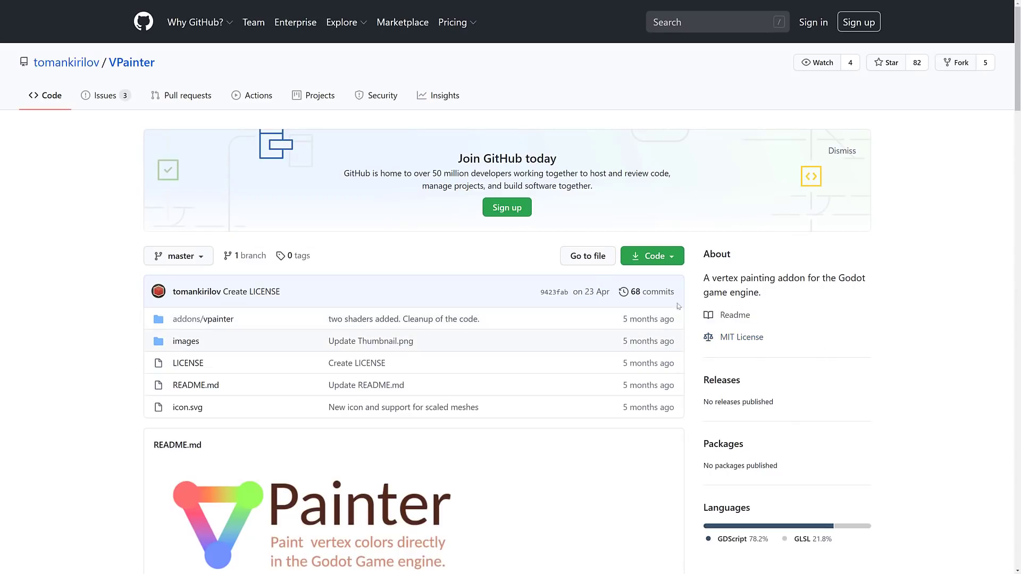
left_click(218, 320)
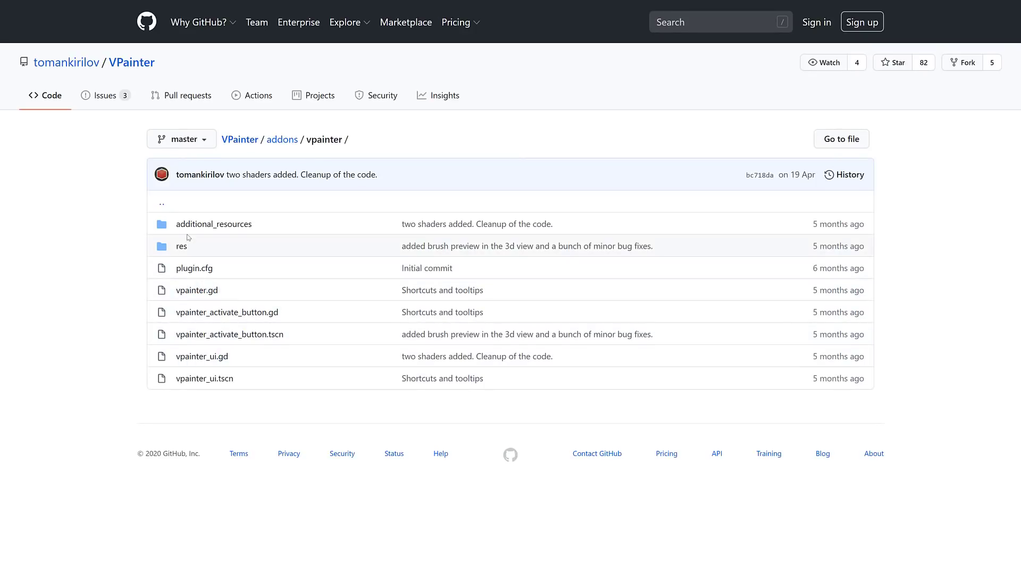
left_click(214, 224)
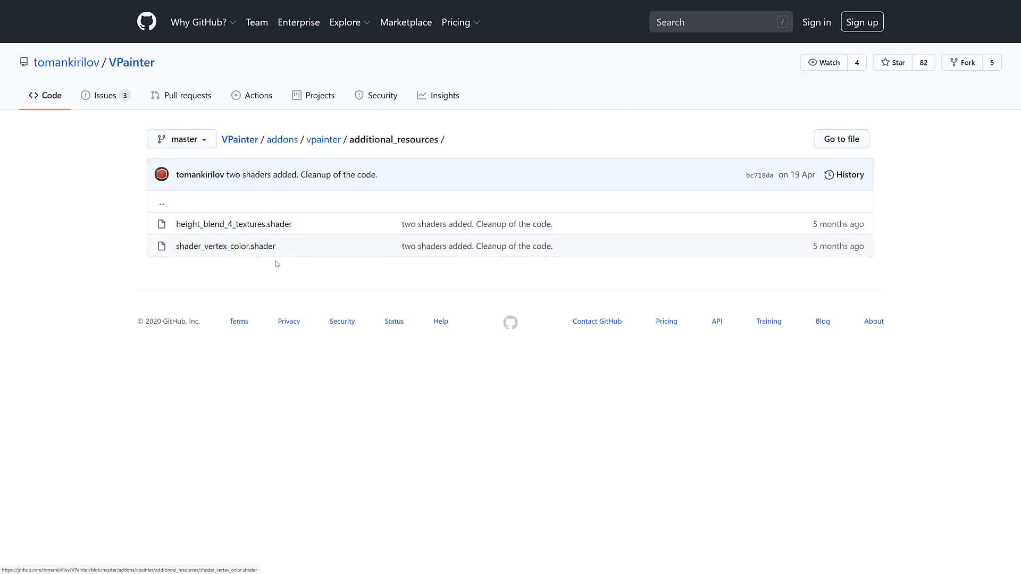
key("alt+Left")
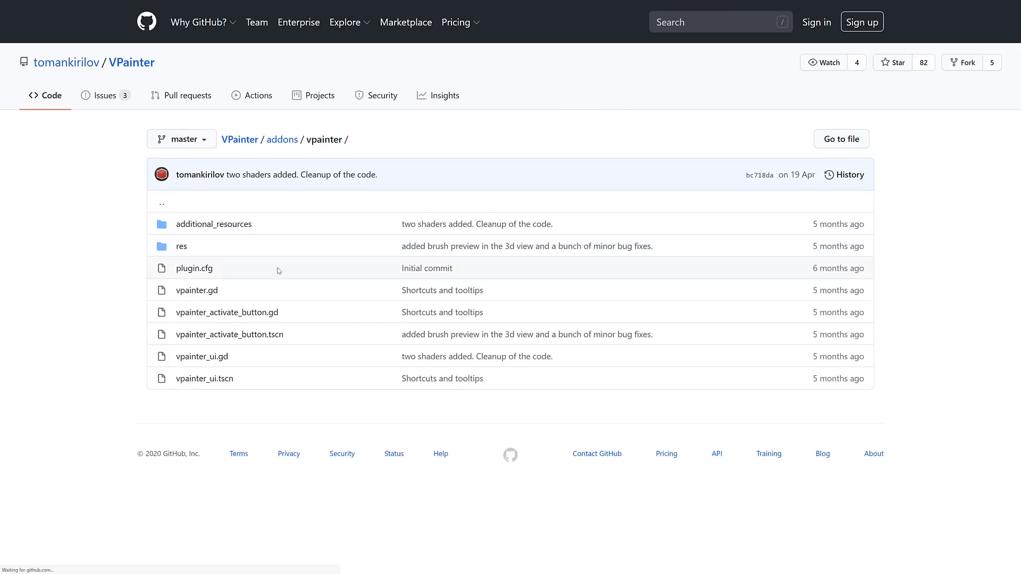
left_click(286, 140)
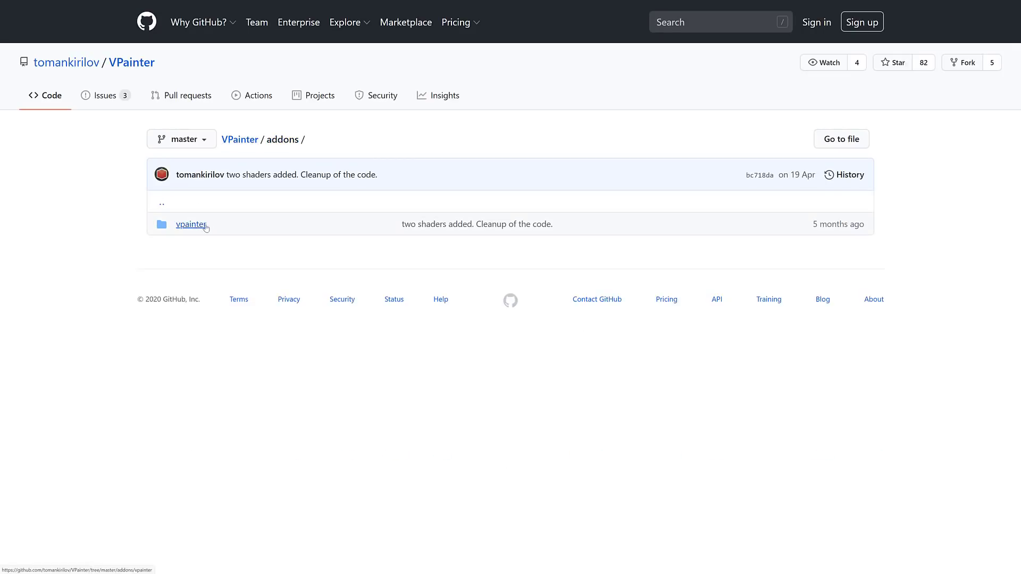
left_click(246, 140)
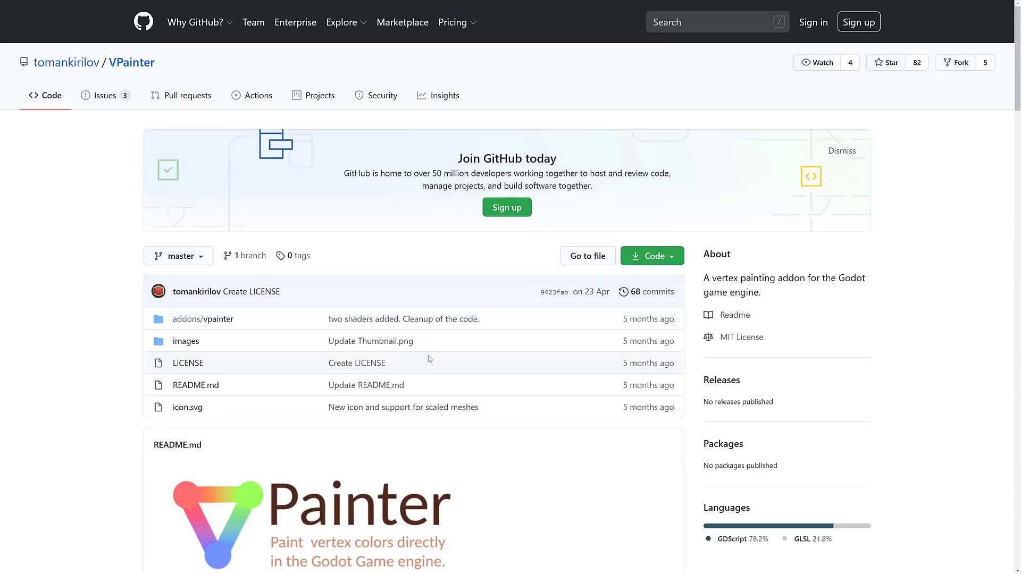
Open File Explorer and inspect the plugin files in the VPaint project's addons/vpainter folder under C:\temp.
key("super")
mouse_move(10, 492)
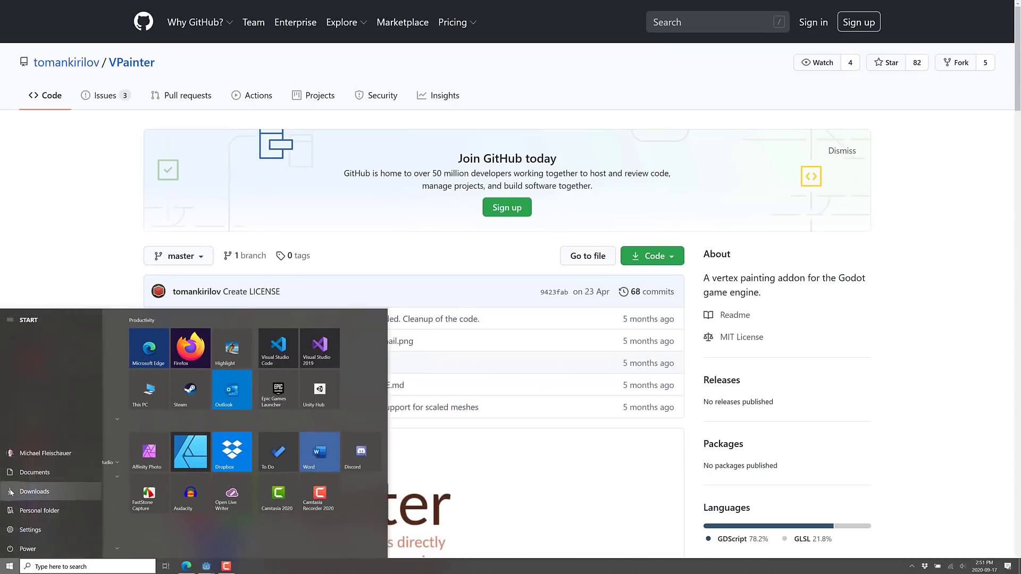
left_click(11, 492)
left_click(33, 406)
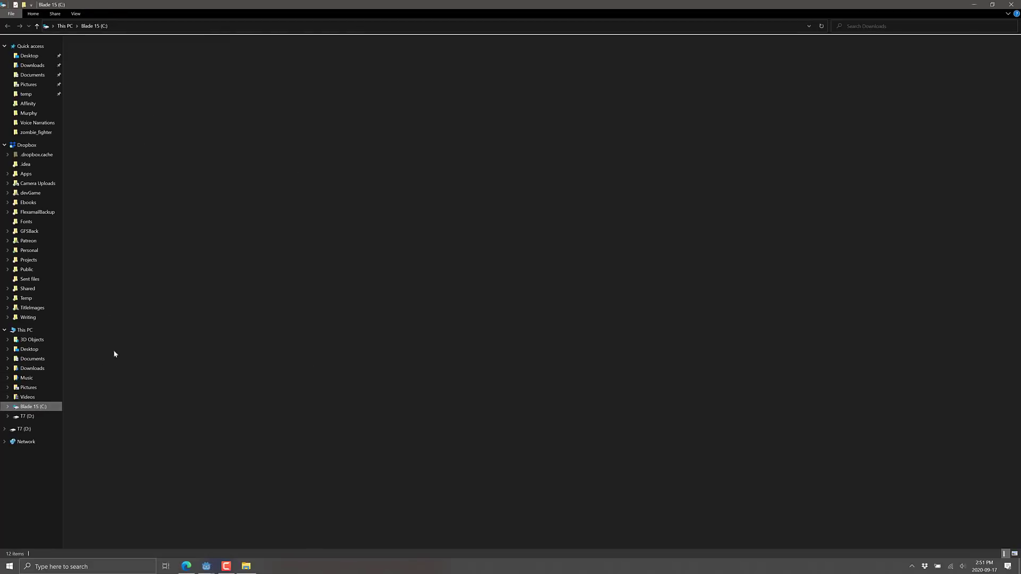
double_click(119, 117)
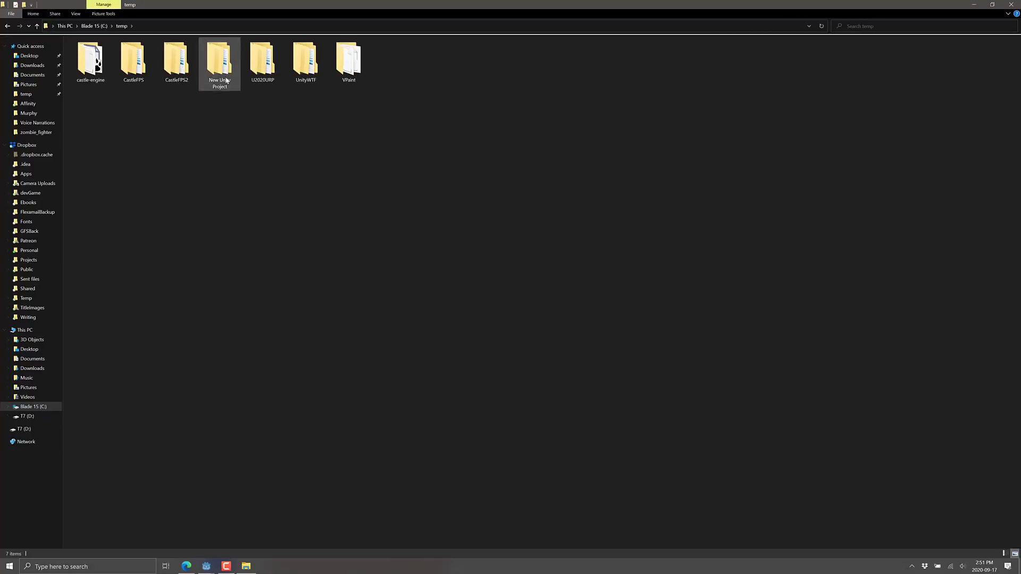
double_click(349, 61)
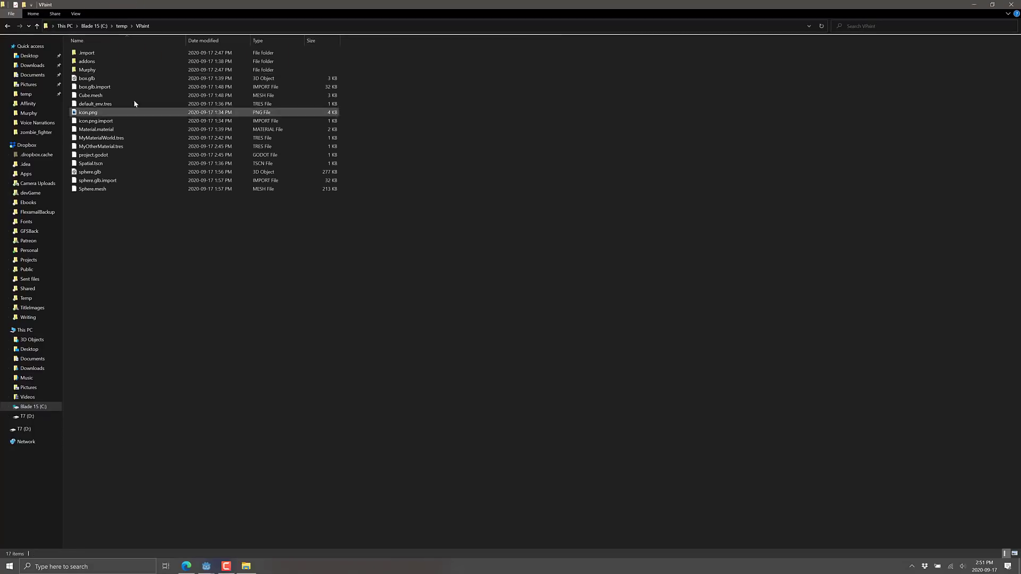
double_click(88, 61)
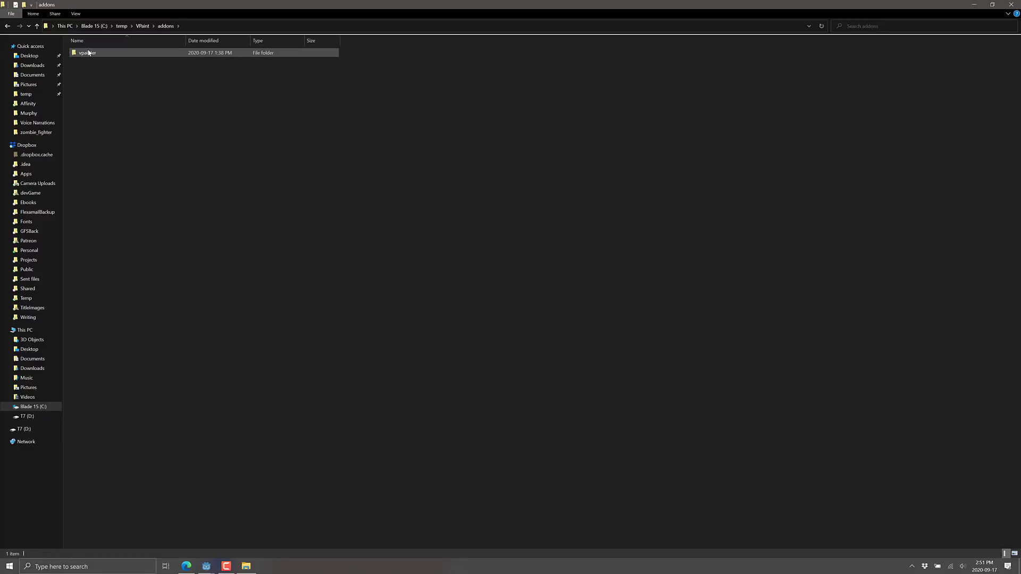
double_click(88, 53)
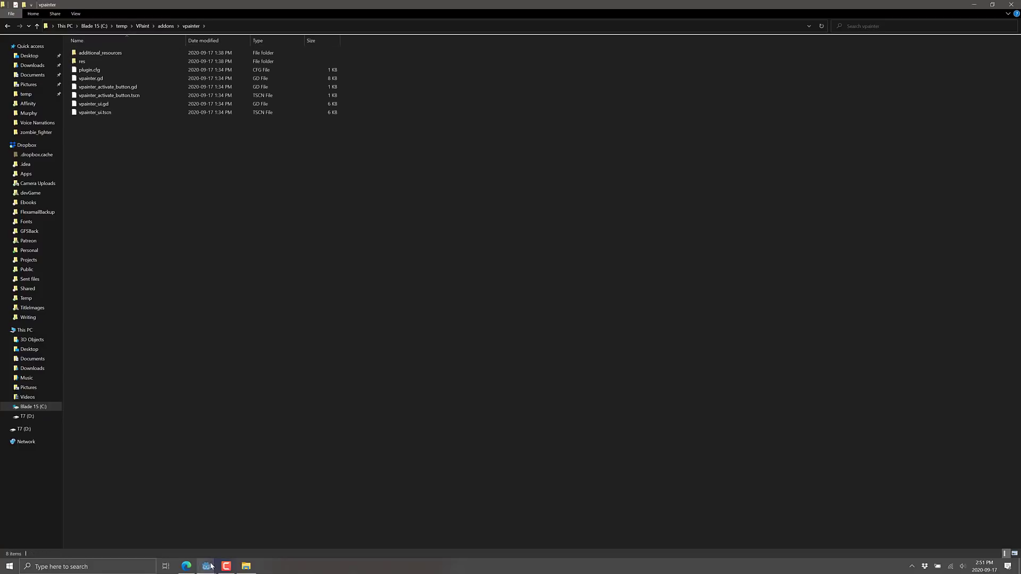
Switch back to the Godot project and check the VPainter plugin's enabled status in the Project Settings.
mouse_move(207, 564)
left_click(253, 527)
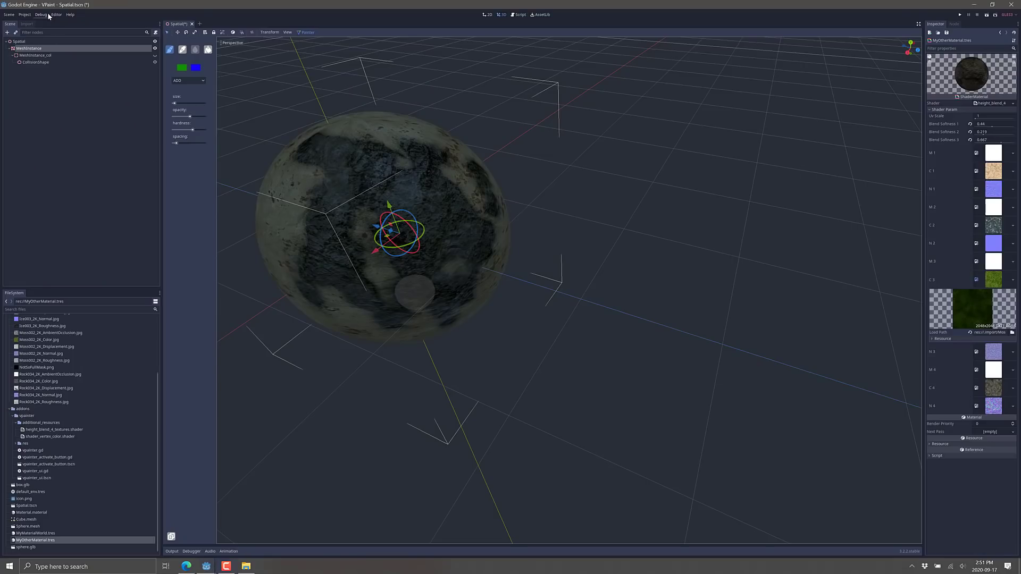
left_click(25, 16)
left_click(33, 22)
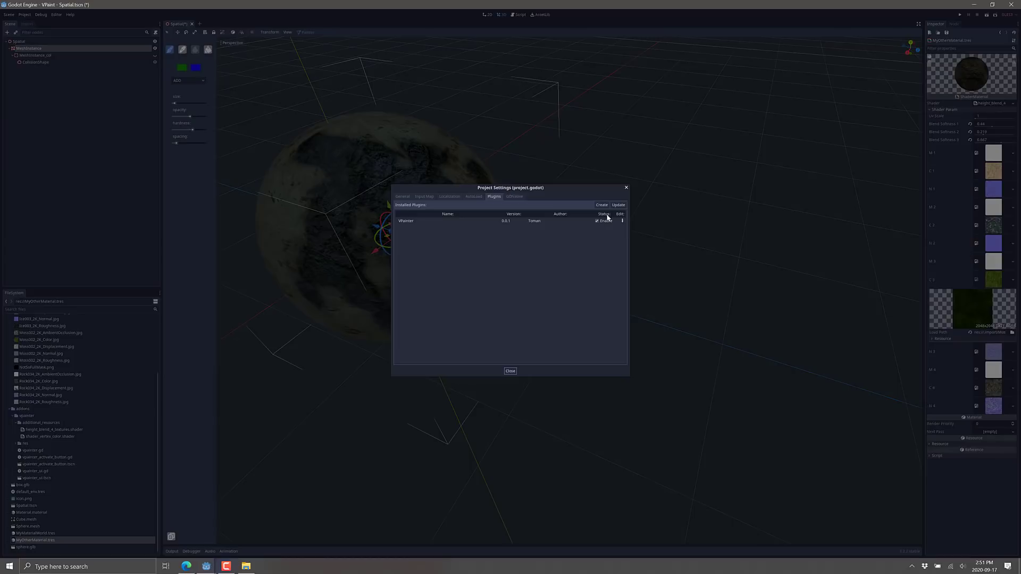
left_click(626, 188)
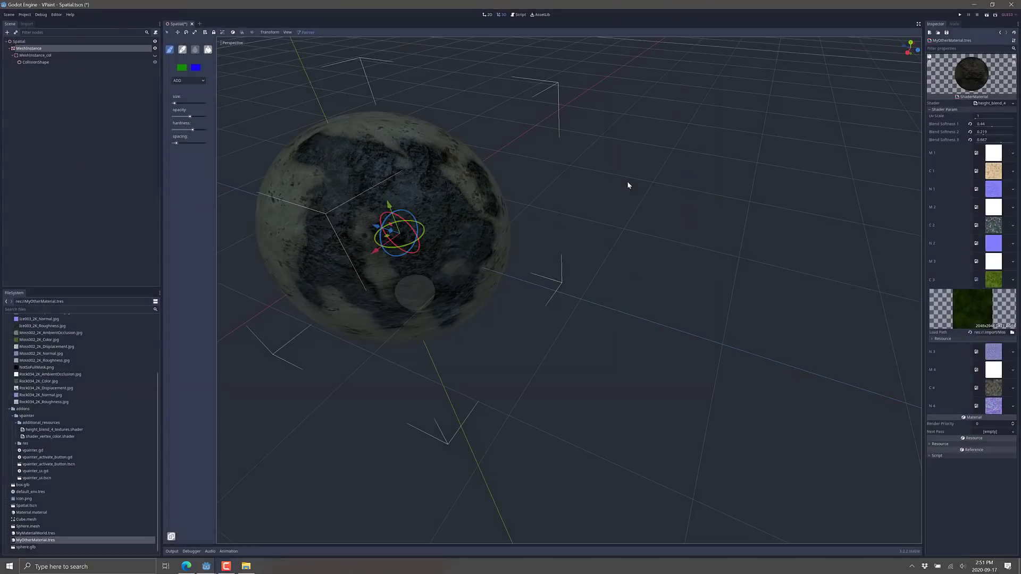
Deselect the sphere and reselect its MeshInstance node in the scene tree.
left_click(69, 53)
left_click(30, 49)
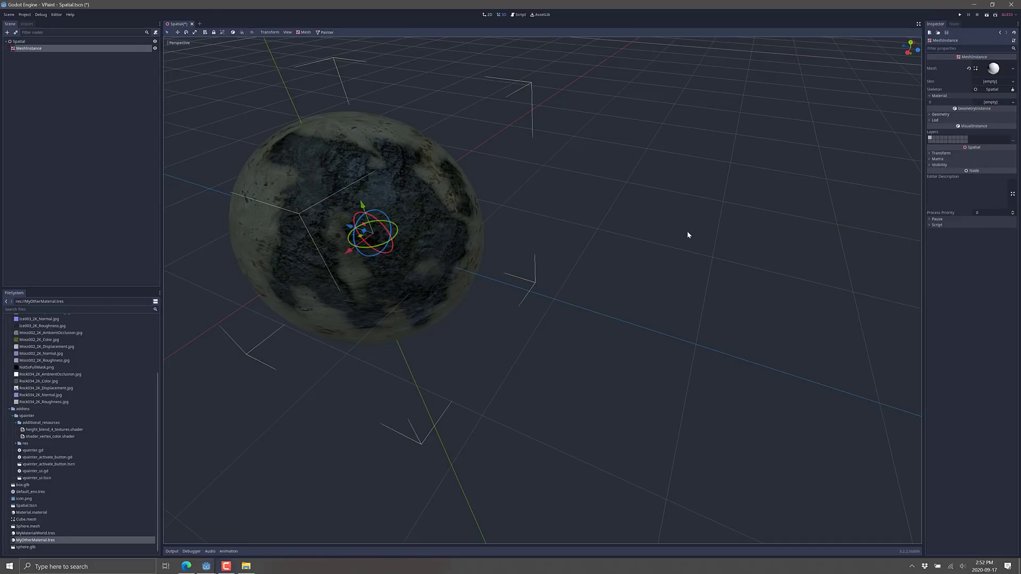
Add a second MeshInstance node as a child of the Spatial root node.
left_click(19, 42)
left_click(7, 33)
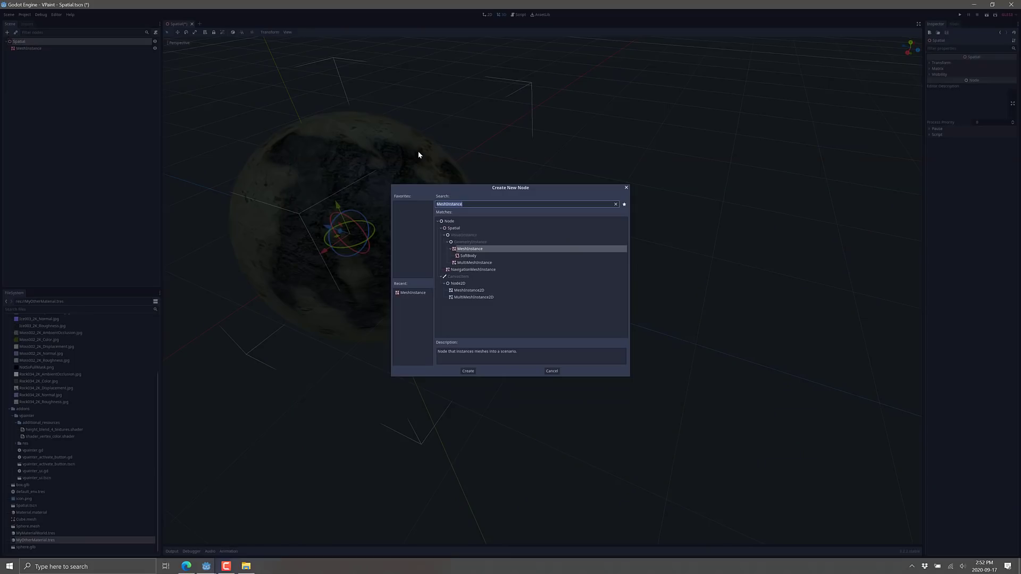
type("m")
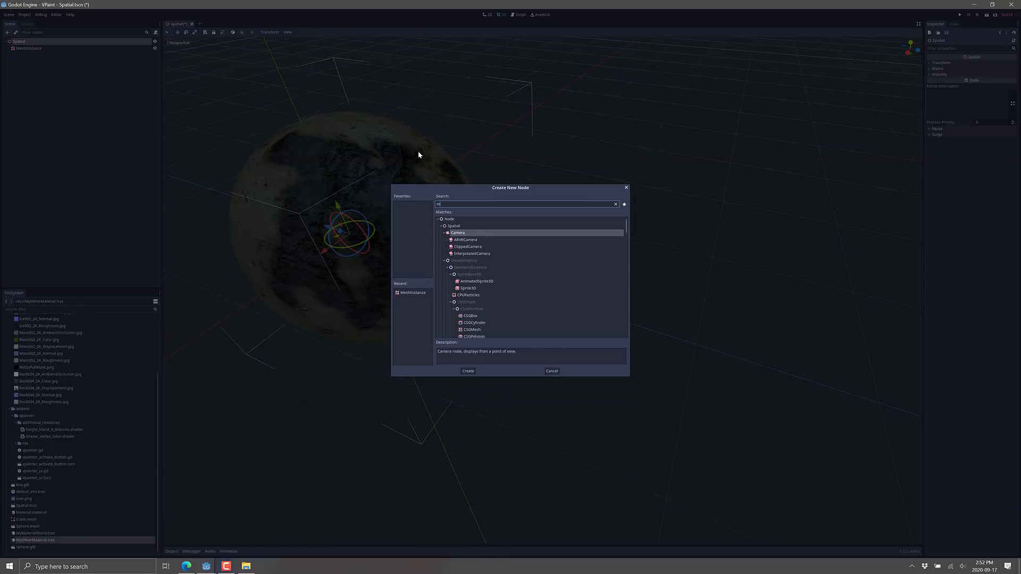
type("es")
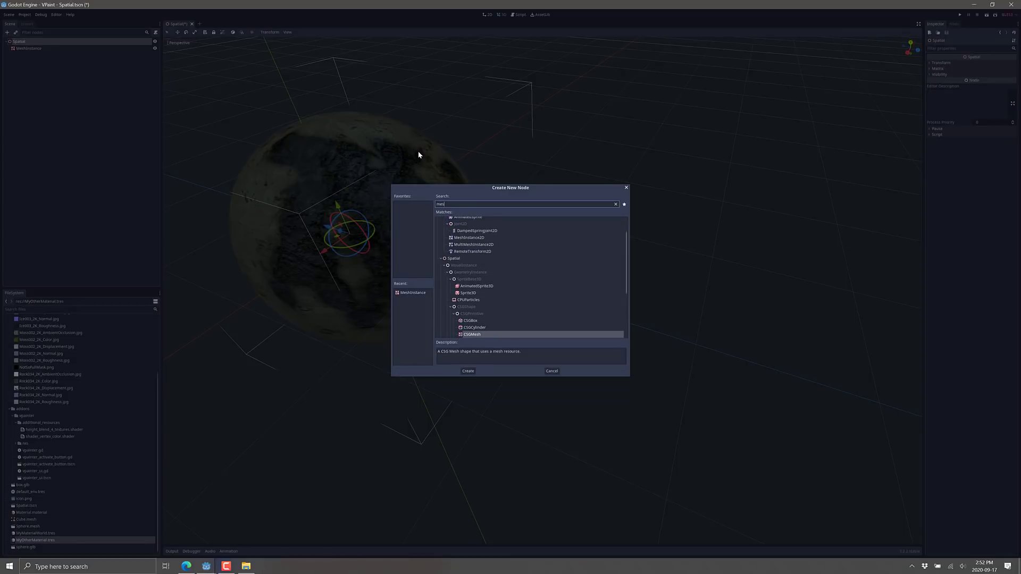
type("h")
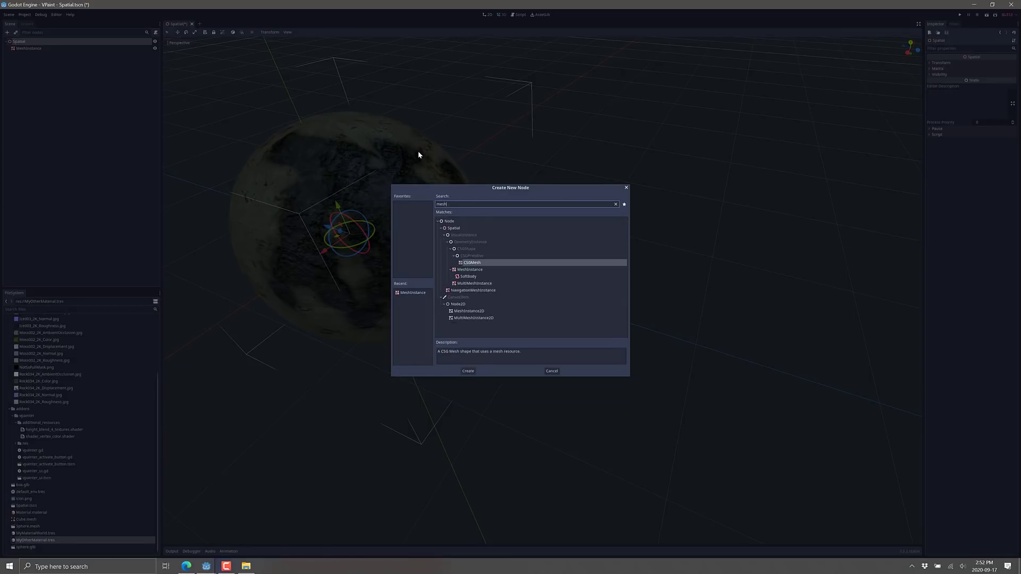
type("in")
key("Return")
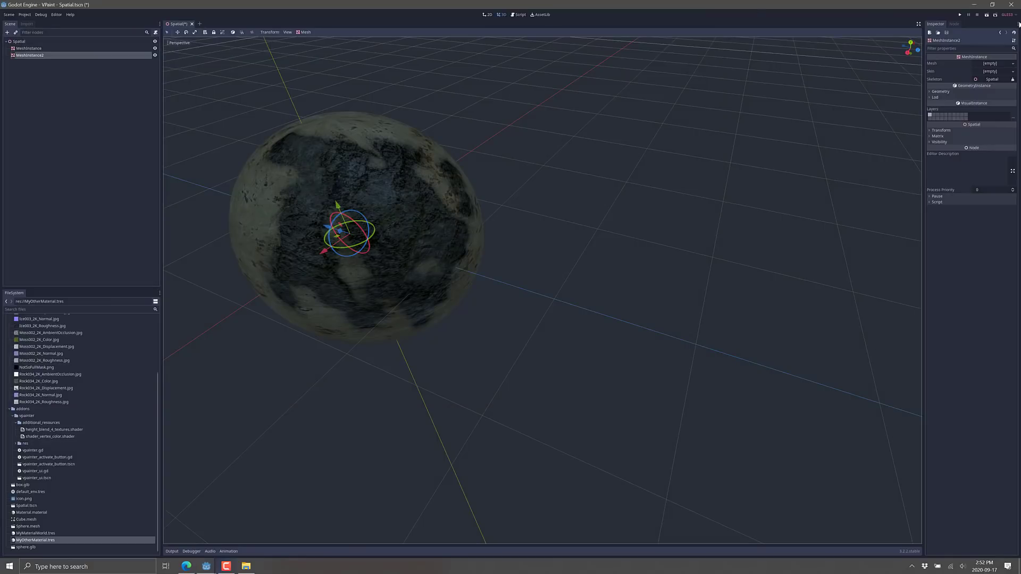
Load Cube.mesh from the project root as the new MeshInstance node's mesh.
left_click(1008, 64)
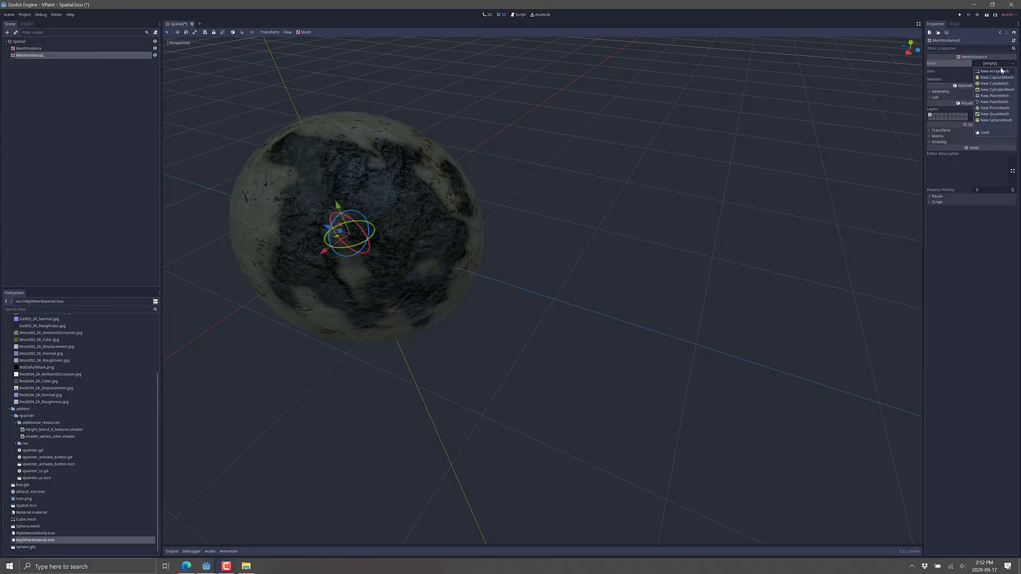
left_click(991, 133)
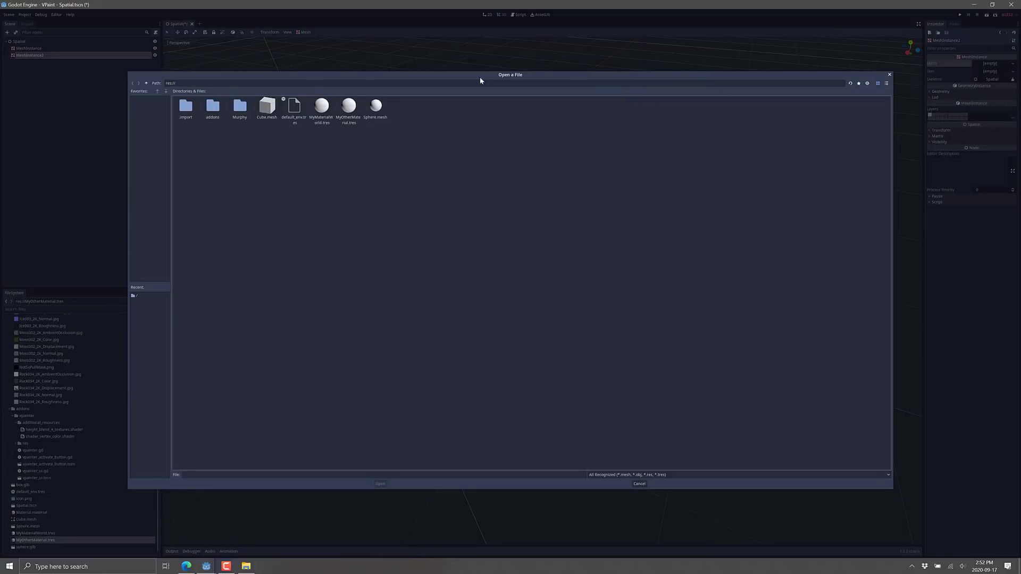
left_click(267, 112)
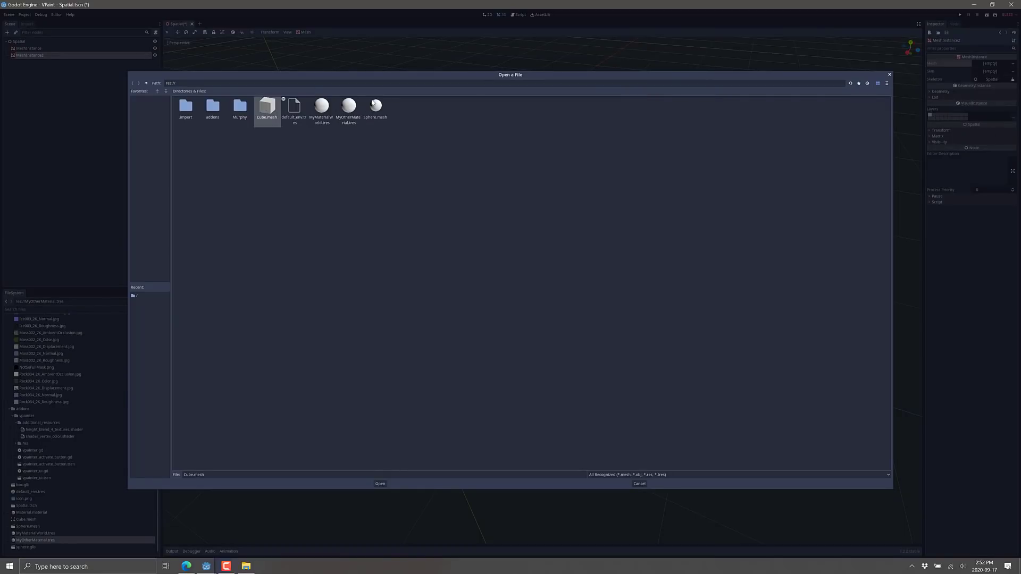
double_click(261, 107)
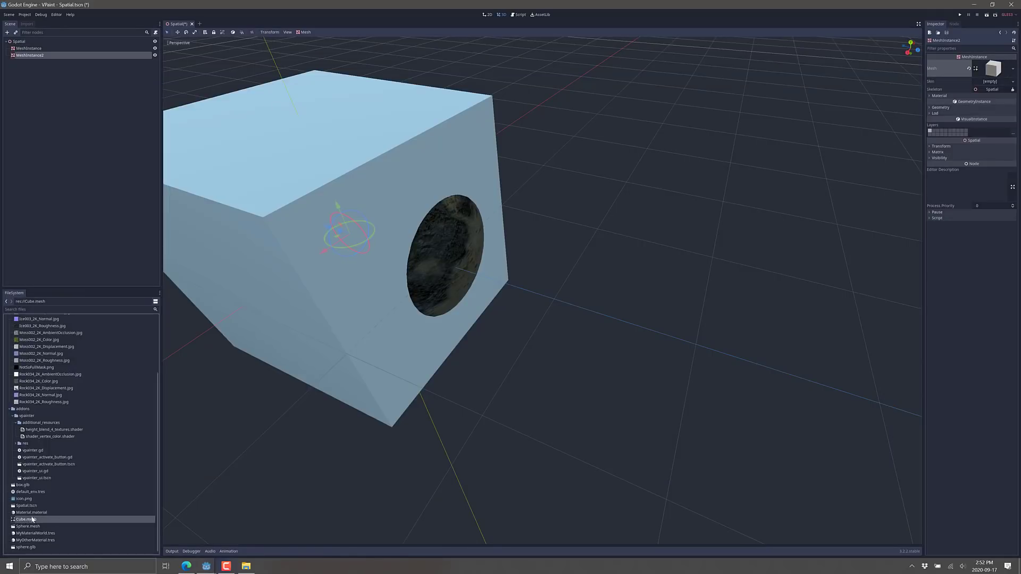
Move Cube.mesh into the addons/vpainter folder and try to assign Sphere.mesh to the new node's mesh property.
left_click_drag(28, 521, 15, 451)
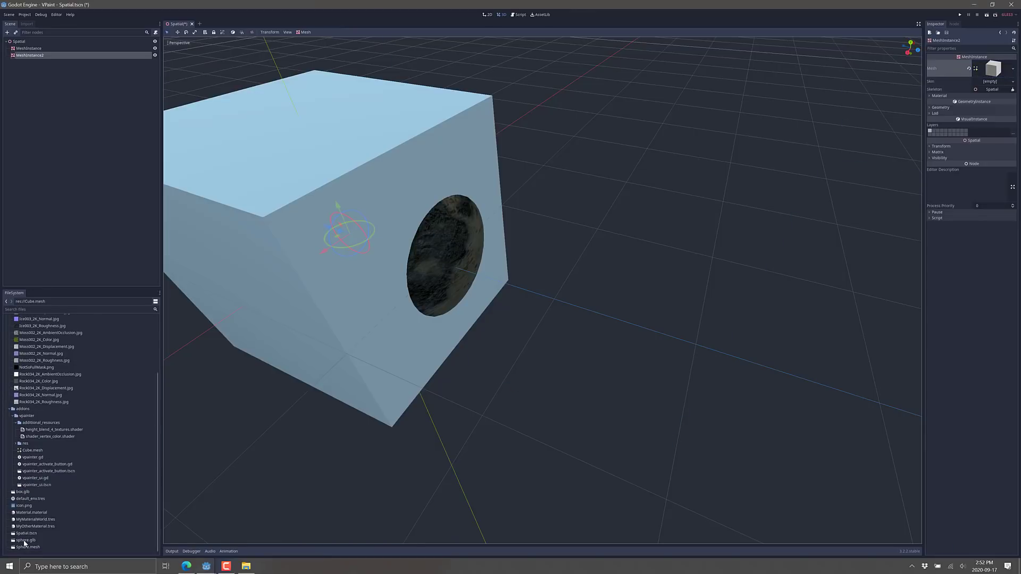
left_click_drag(25, 547, 993, 71)
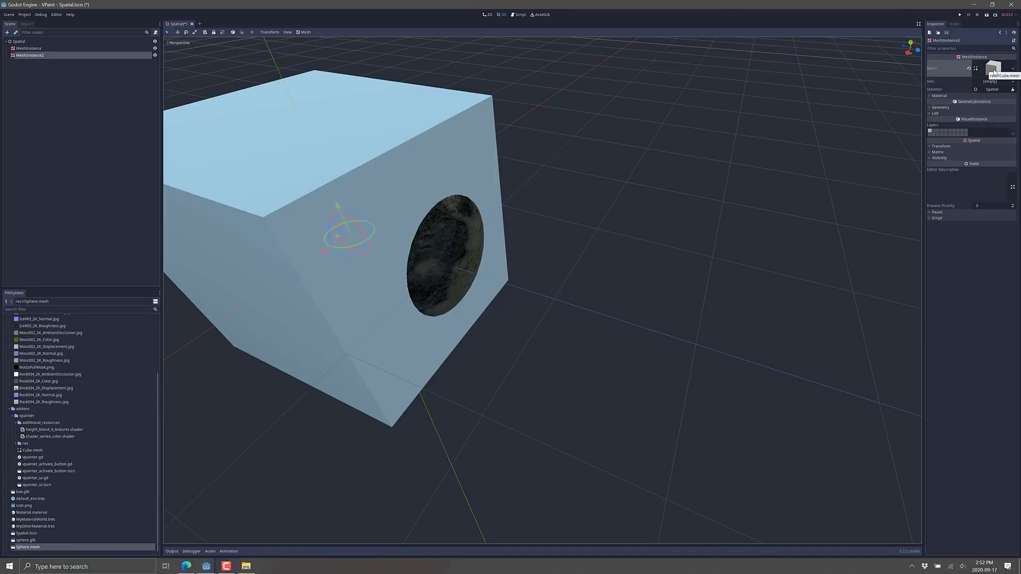
Deselect the cube and examine it together with the overlapping painted sphere from farther away.
left_click(634, 238)
scroll(636, 240, "down", 6)
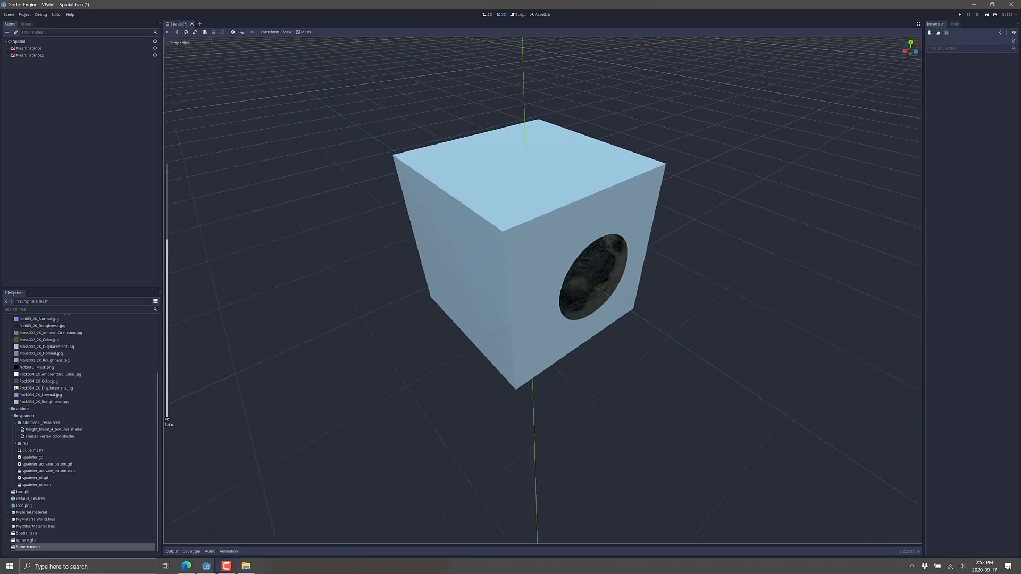
right_click_drag(674, 286, 678, 286)
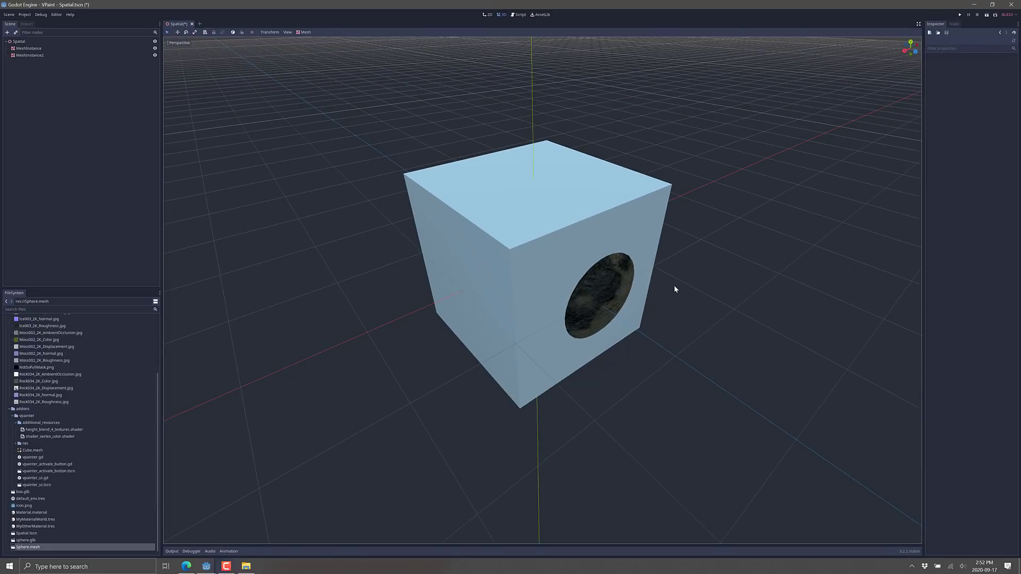